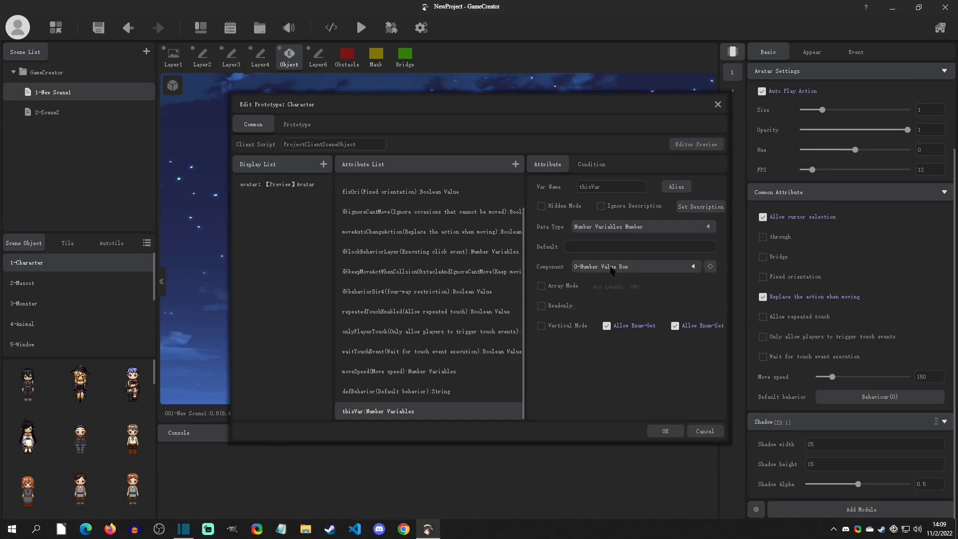
Give the thisVar number variable in the Character prototype a slider component and confirm the prototype changes
{"action": "left_click", "coordinate": [553, 319]}
{"action": "left_click", "coordinate": [668, 434]}
{"action": "left_click", "coordinate": [549, 285]}
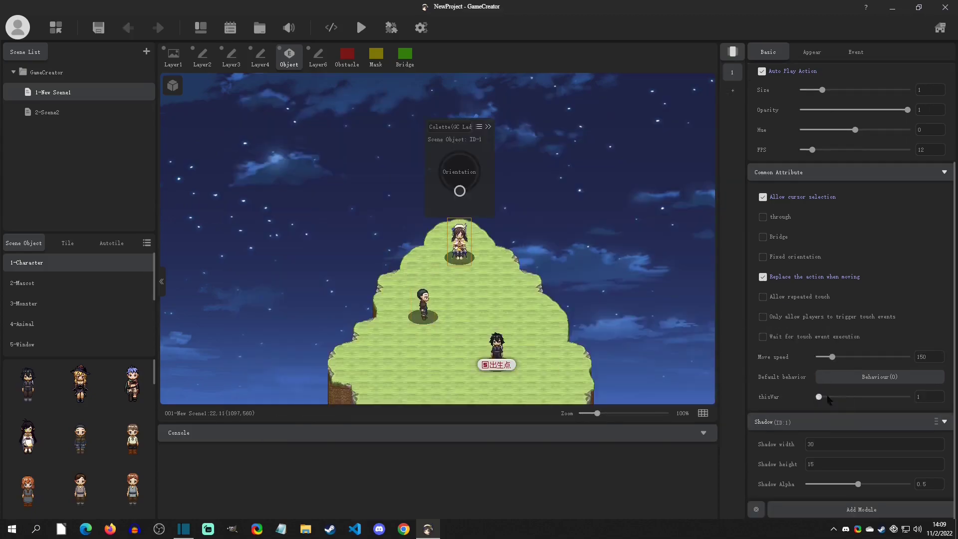
{"action": "left_click", "coordinate": [496, 345]}
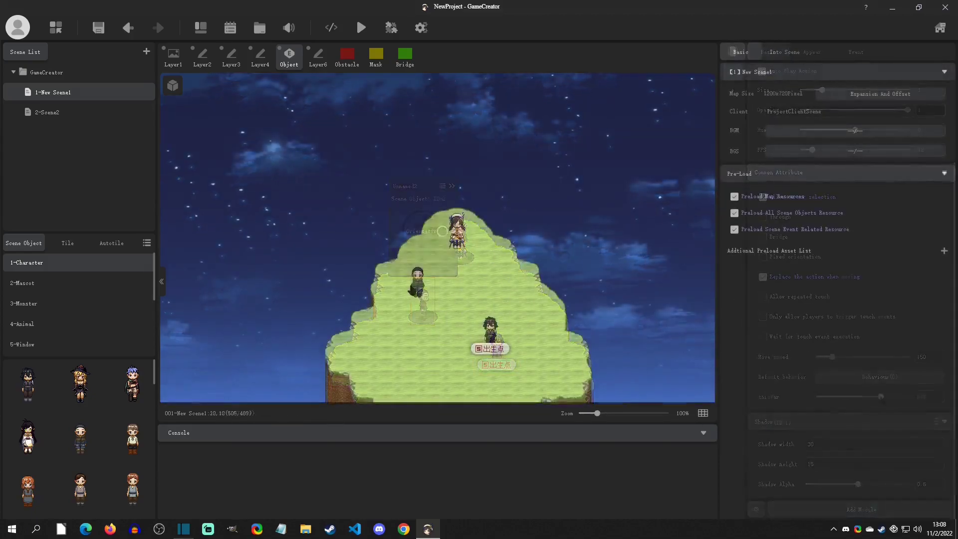
Reposition the Unnamed3 character to x 504 (grid x 10) and centre the camera on it
{"action": "left_click", "coordinate": [417, 280]}
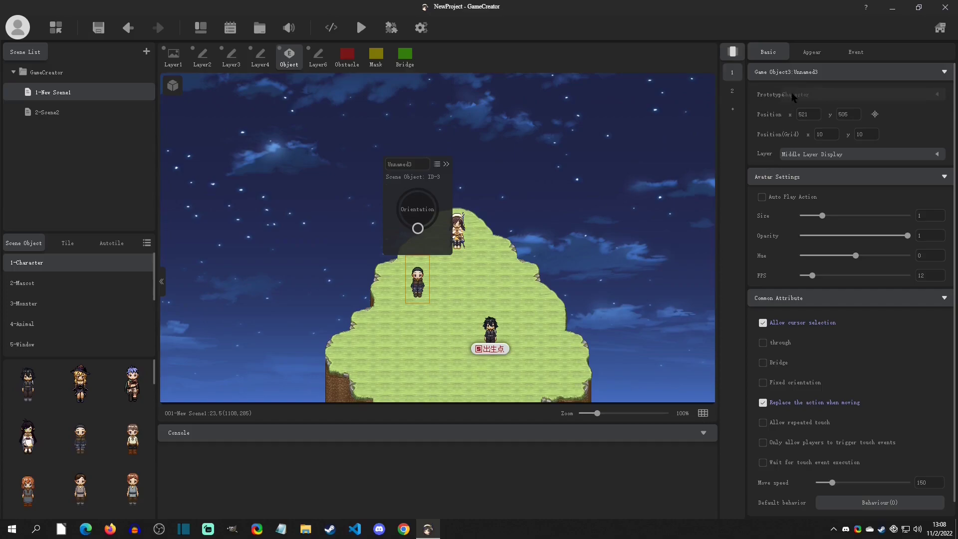
{"action": "mouse_move", "coordinate": [772, 98]}
{"action": "left_click_drag", "start_coordinate": [791, 116], "coordinate": [840, 114]}
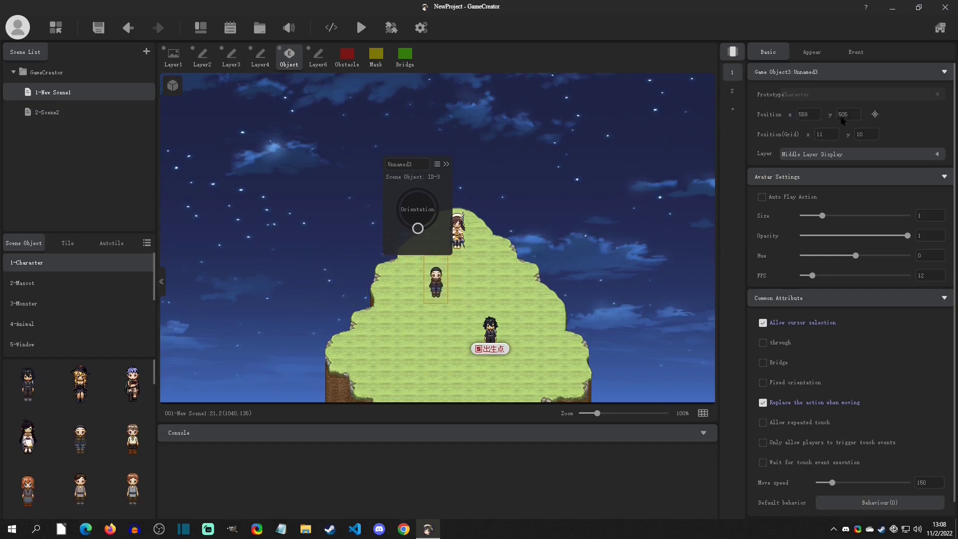
{"action": "left_click", "coordinate": [875, 115]}
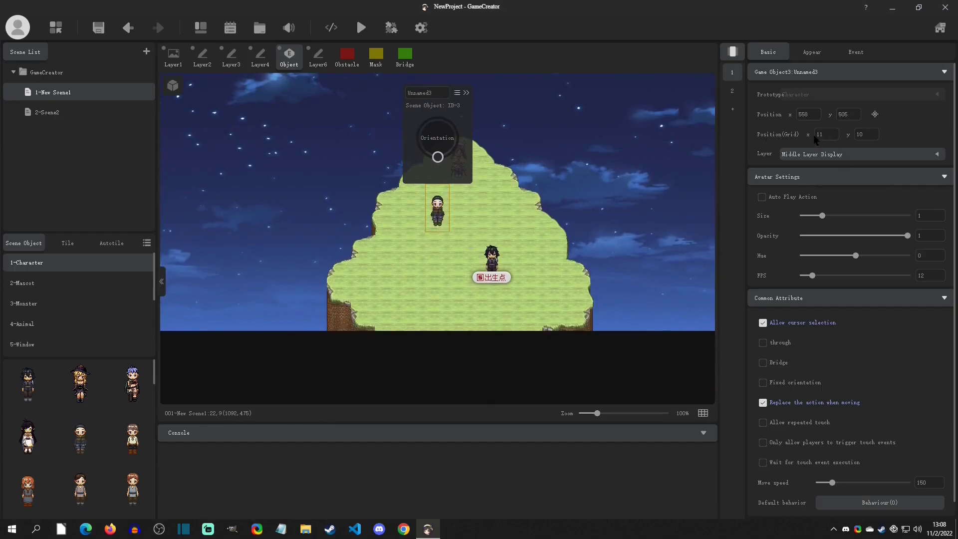
{"action": "mouse_move", "coordinate": [809, 135]}
{"action": "left_mouse_down"}
{"action": "mouse_move", "coordinate": [796, 137]}
{"action": "mouse_move", "coordinate": [808, 141]}
{"action": "left_mouse_up"}
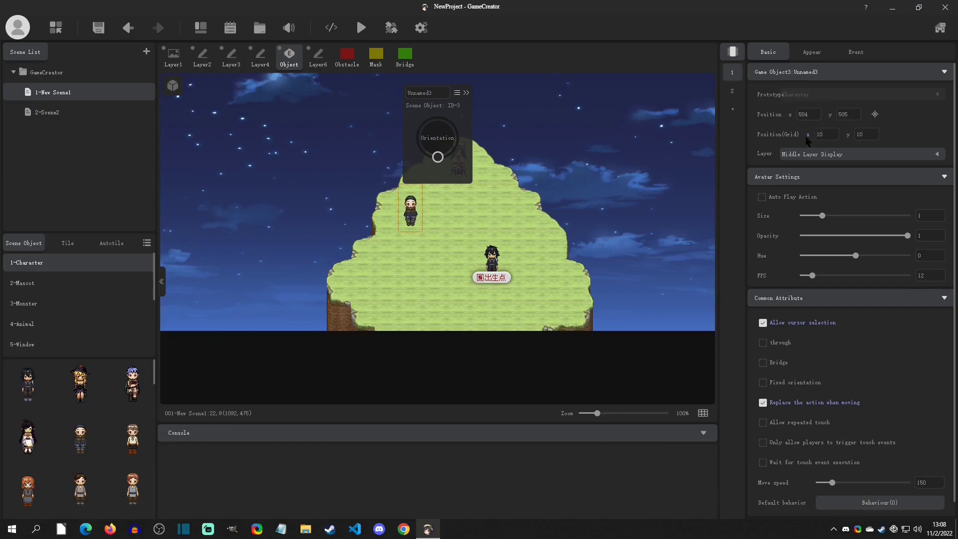
Compare the layer display options of the Unnamed3 character with the player object's layer setting
{"action": "left_click", "coordinate": [784, 155]}
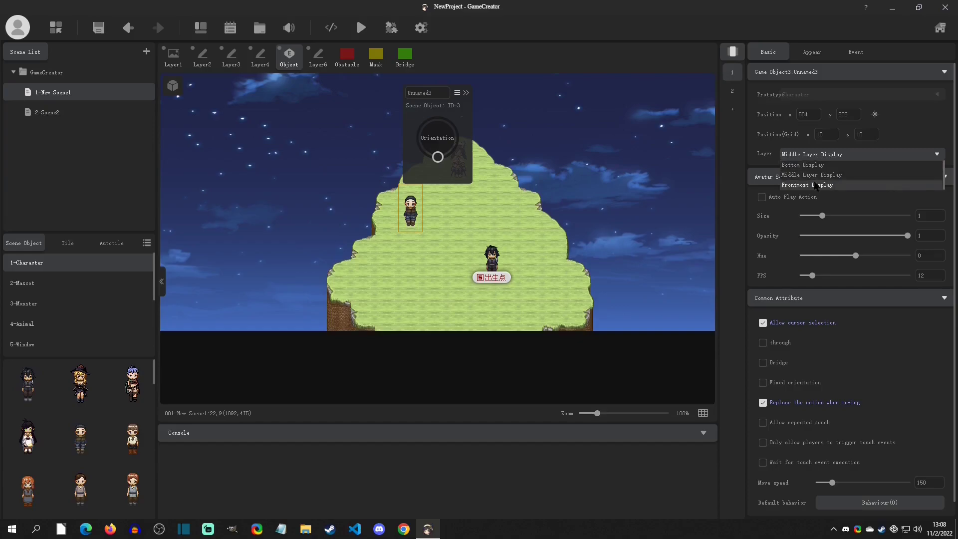
{"action": "left_click", "coordinate": [813, 175]}
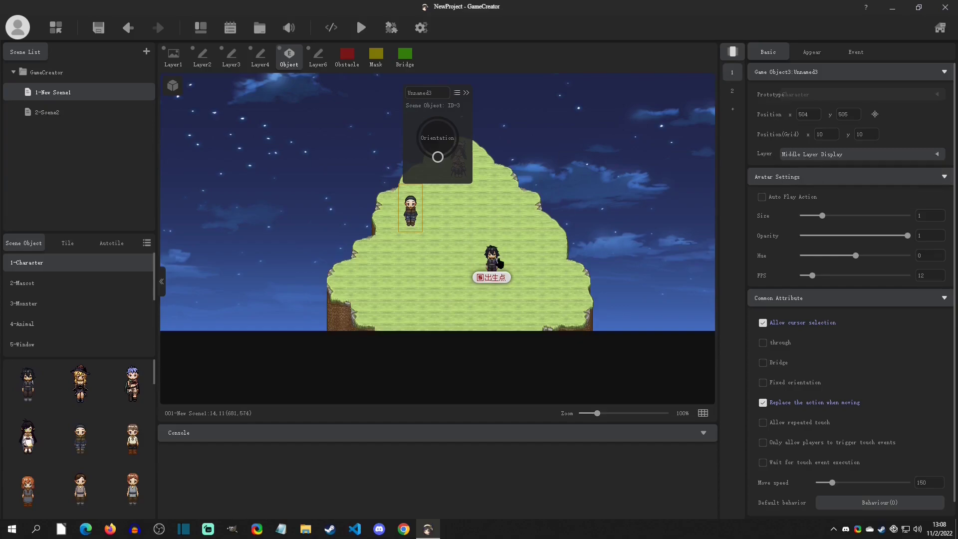
{"action": "left_click", "coordinate": [496, 259]}
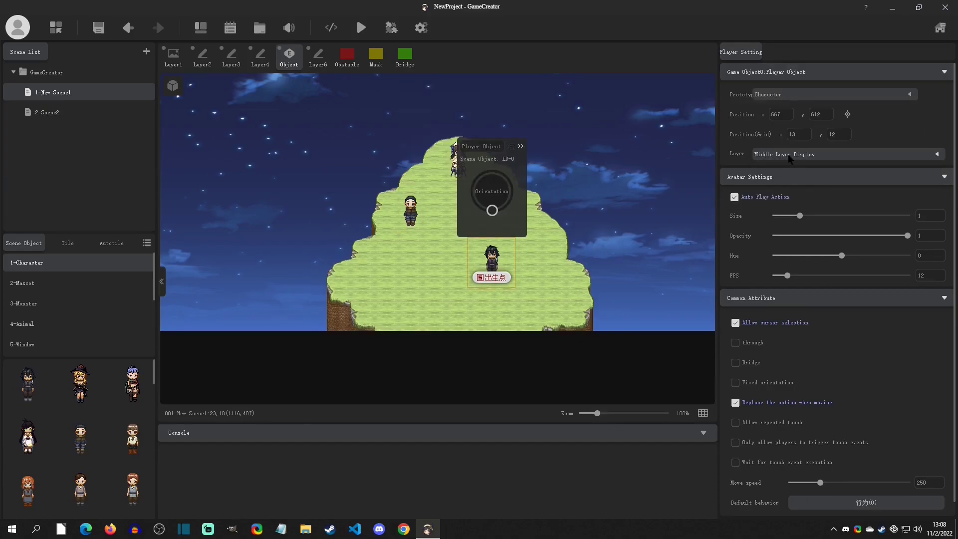
{"action": "left_click", "coordinate": [412, 212]}
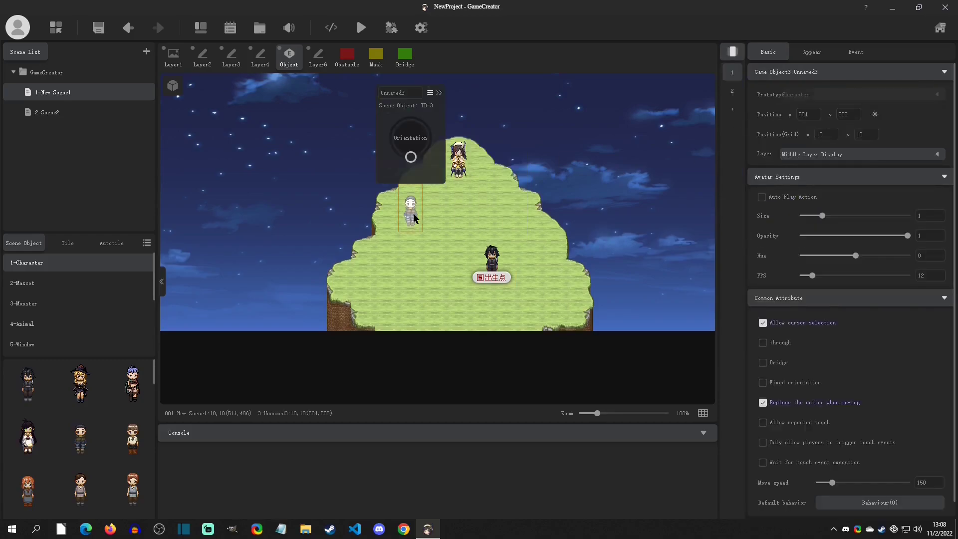
Move the player object beside the Unnamed3 character and reselect Unnamed3
{"action": "left_click", "coordinate": [487, 263]}
{"action": "left_click_drag", "start_coordinate": [487, 263], "coordinate": [448, 215]}
{"action": "left_click", "coordinate": [410, 208]}
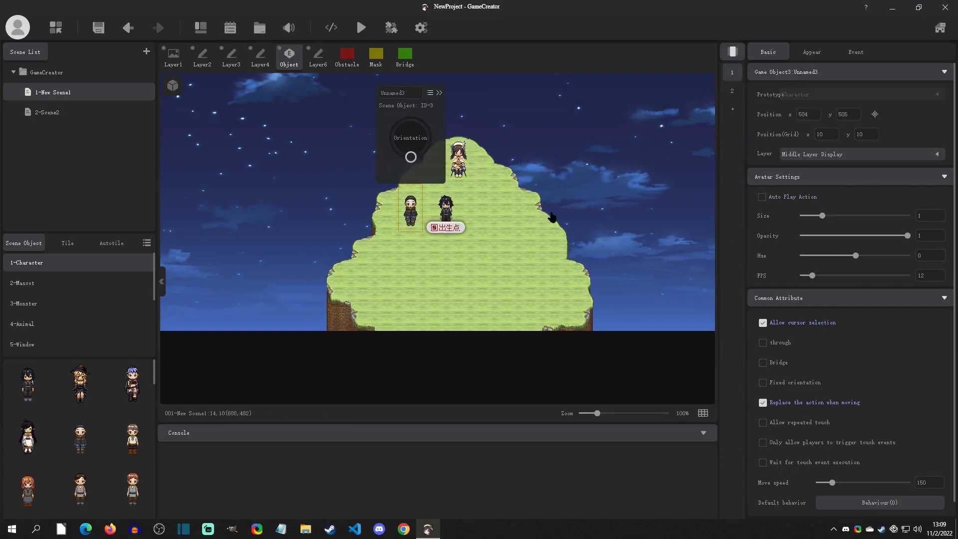
Try Bottom Display on Unnamed3 with the player object moved to about 559, 508, and set the layer back to Middle Layer Display
{"action": "left_click", "coordinate": [814, 155]}
{"action": "left_click", "coordinate": [808, 165]}
{"action": "mouse_move", "coordinate": [445, 210]}
{"action": "left_mouse_down"}
{"action": "mouse_move", "coordinate": [414, 212]}
{"action": "mouse_move", "coordinate": [413, 183]}
{"action": "mouse_move", "coordinate": [413, 220]}
{"action": "mouse_move", "coordinate": [438, 217]}
{"action": "left_mouse_up"}
{"action": "left_click", "coordinate": [409, 212]}
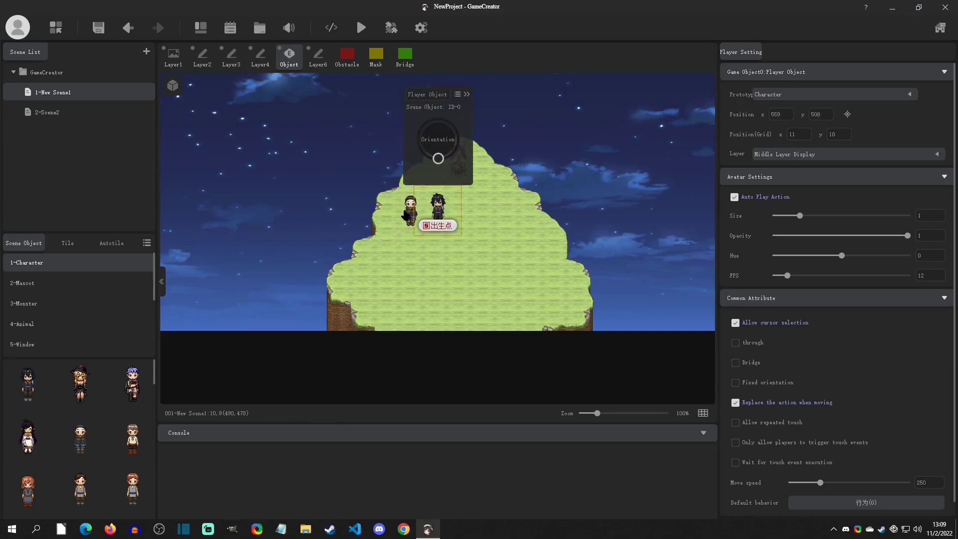
{"action": "left_click", "coordinate": [804, 156]}
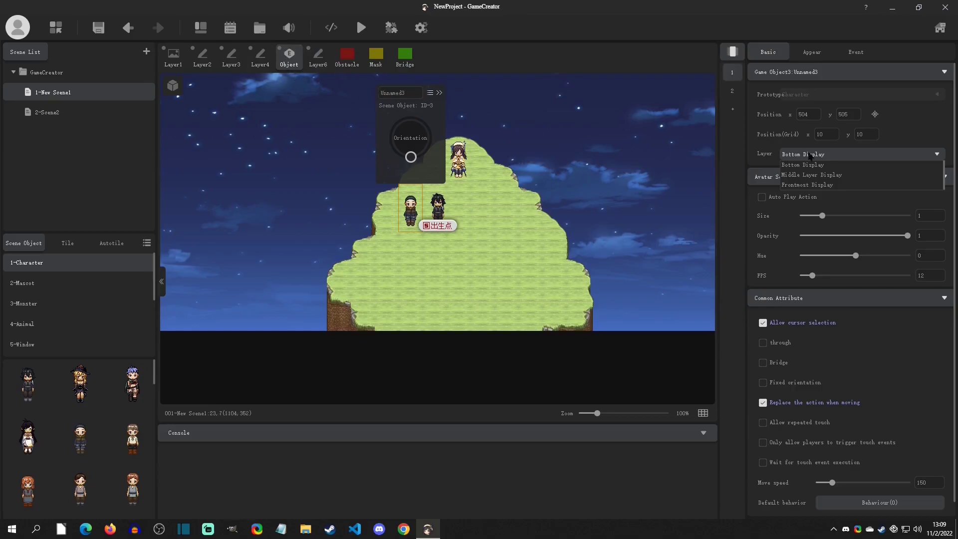
{"action": "left_click", "coordinate": [811, 175]}
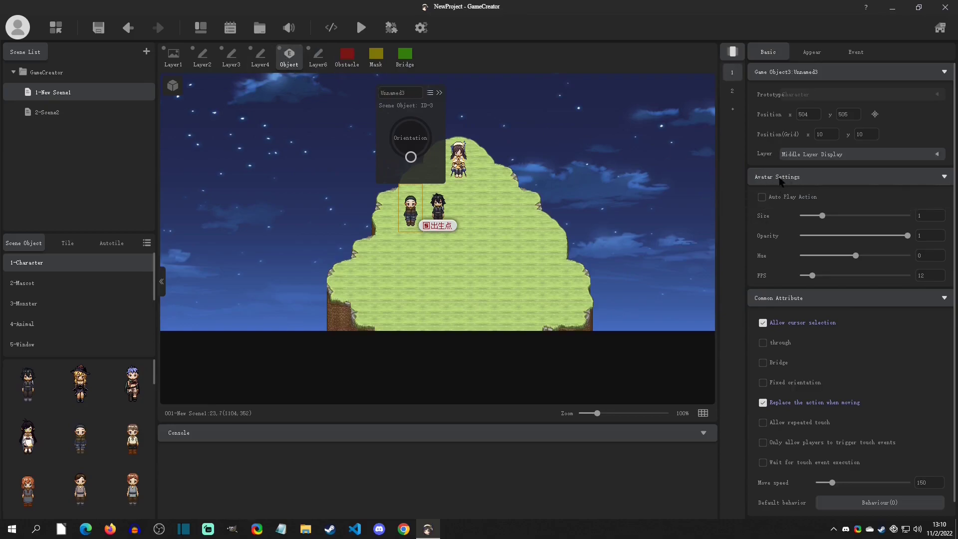
Enable Auto Play Action for Unnamed3 and set its action to walking/activity
{"action": "left_click", "coordinate": [762, 196]}
{"action": "left_click", "coordinate": [440, 92]}
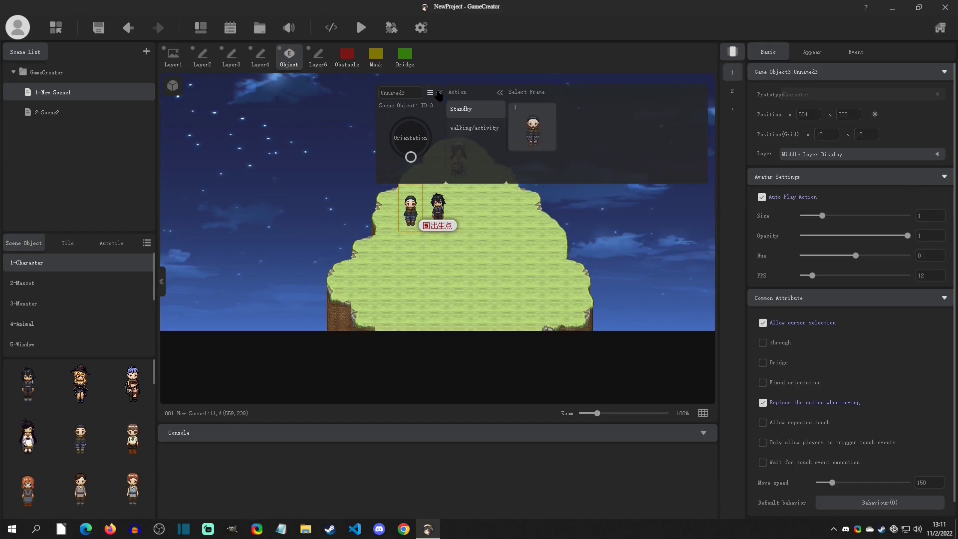
{"action": "left_click", "coordinate": [474, 128]}
Save and test-run the game to check Unnamed3's automatic walking animation, leaving Auto Play Action enabled
{"action": "left_click", "coordinate": [361, 27]}
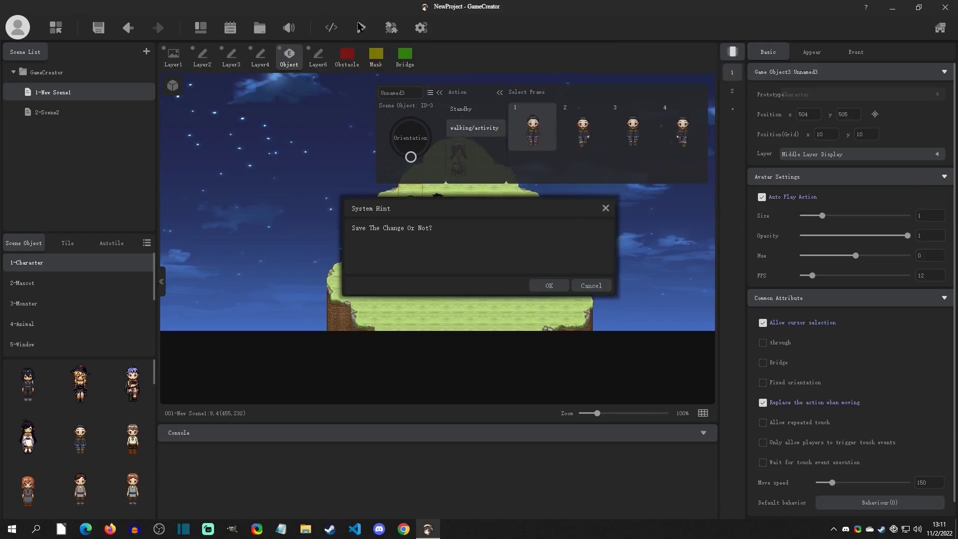
{"action": "left_click", "coordinate": [555, 289]}
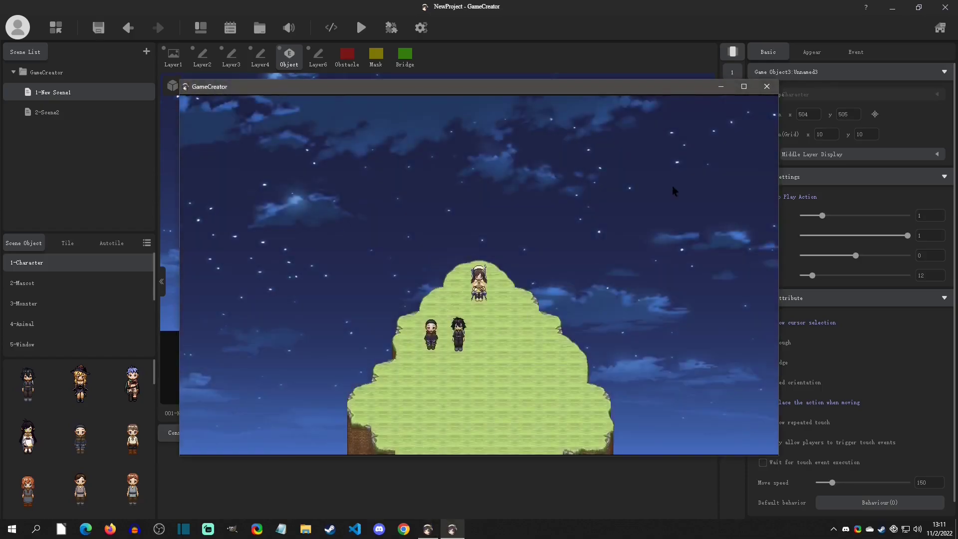
{"action": "left_click", "coordinate": [768, 87]}
{"action": "left_click", "coordinate": [361, 28]}
{"action": "left_click", "coordinate": [555, 289]}
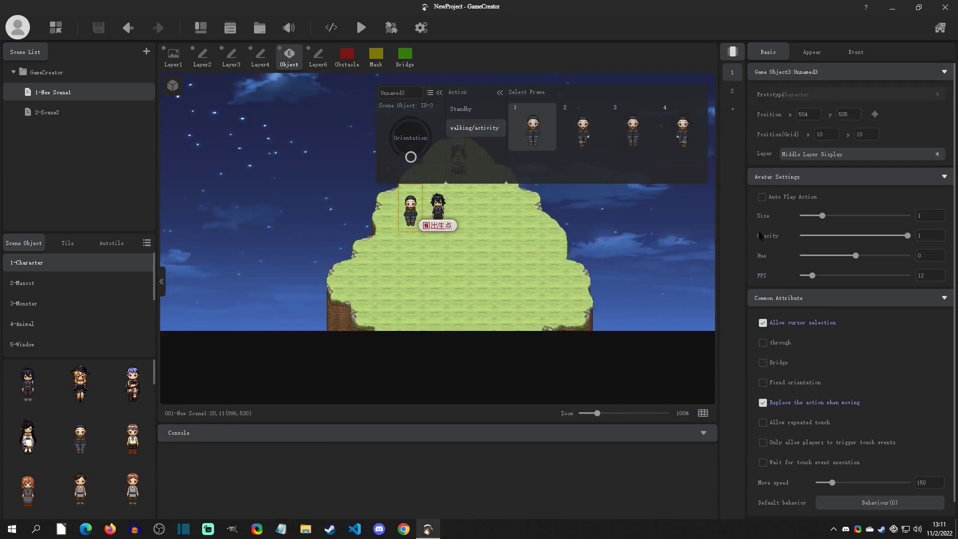
{"action": "left_click", "coordinate": [761, 198]}
Set Unnamed3's avatar size to 1, opacity to 1 and hue to 1
{"action": "mouse_move", "coordinate": [823, 216]}
{"action": "left_mouse_down"}
{"action": "mouse_move", "coordinate": [867, 223]}
{"action": "mouse_move", "coordinate": [822, 220]}
{"action": "left_mouse_up"}
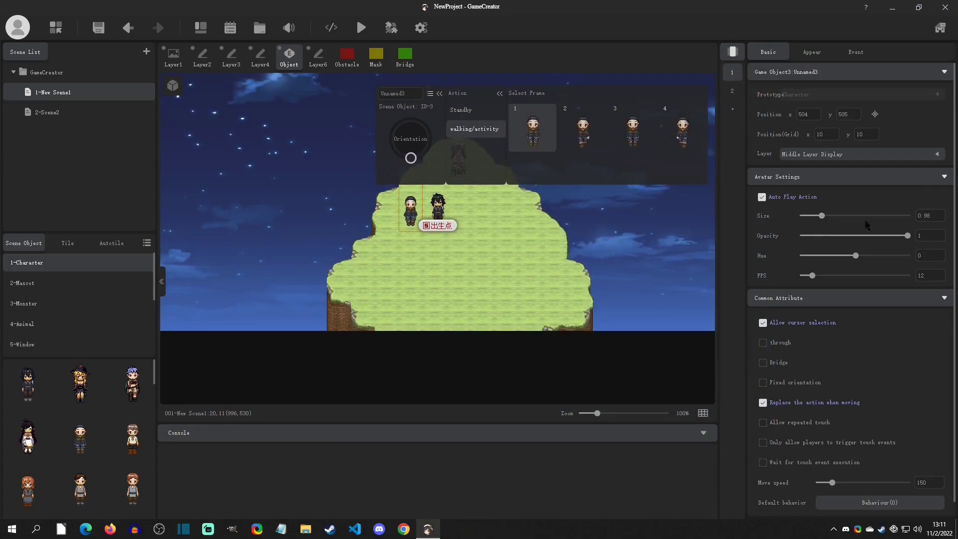
{"action": "type", "text": "1"}
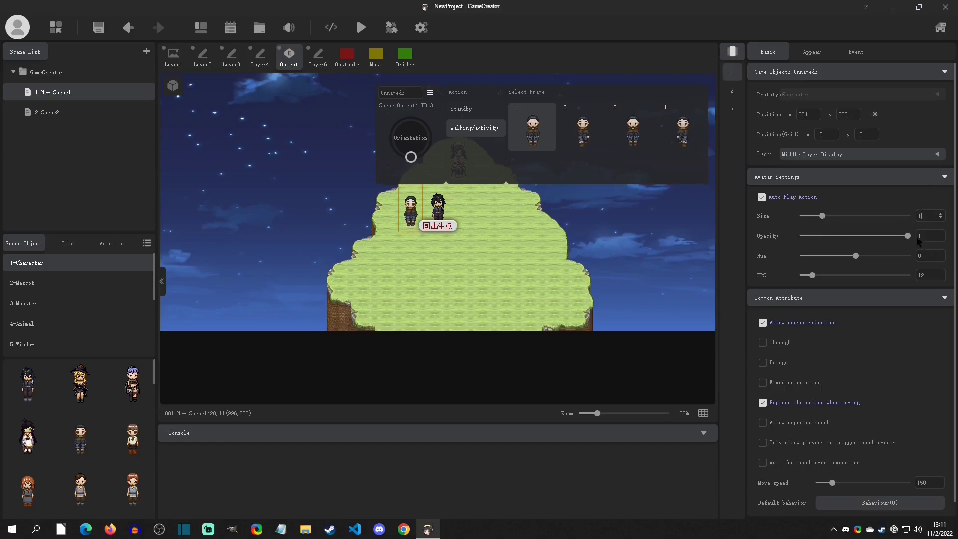
{"action": "mouse_move", "coordinate": [908, 235]}
{"action": "left_mouse_down"}
{"action": "mouse_move", "coordinate": [869, 235]}
{"action": "mouse_move", "coordinate": [924, 235]}
{"action": "left_mouse_up"}
{"action": "left_click_drag", "start_coordinate": [834, 256], "coordinate": [898, 256]}
{"action": "type", "text": "1"}
Try animation speeds of 20 and 50 FPS on Unnamed3, previewing the walking animation on the map with the action list collapsed
{"action": "left_click", "coordinate": [499, 92]}
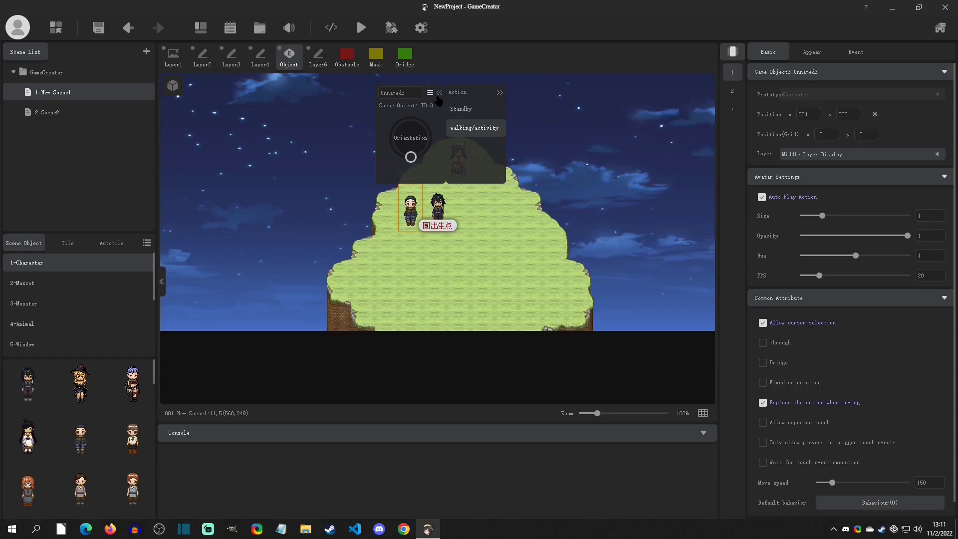
{"action": "left_click", "coordinate": [439, 93]}
{"action": "left_click", "coordinate": [575, 154]}
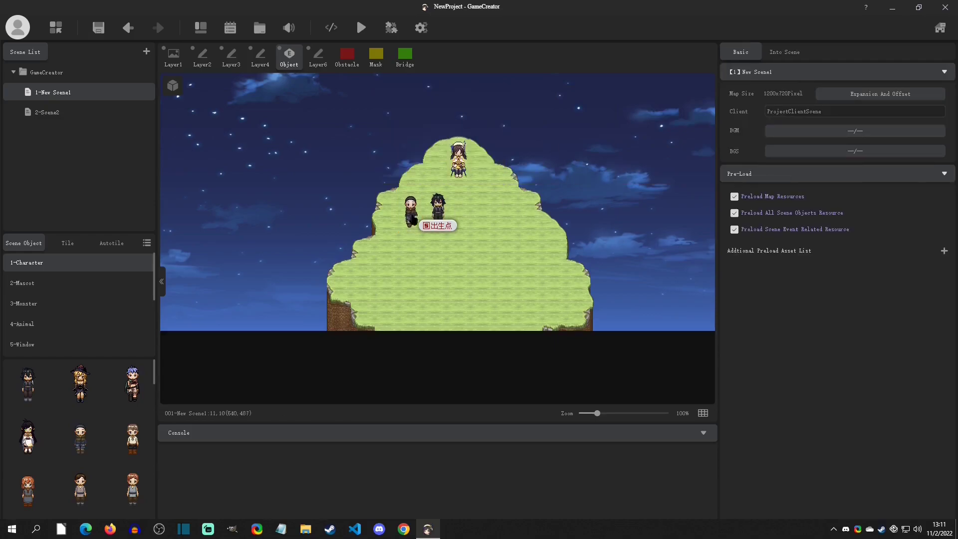
{"action": "left_click", "coordinate": [410, 207]}
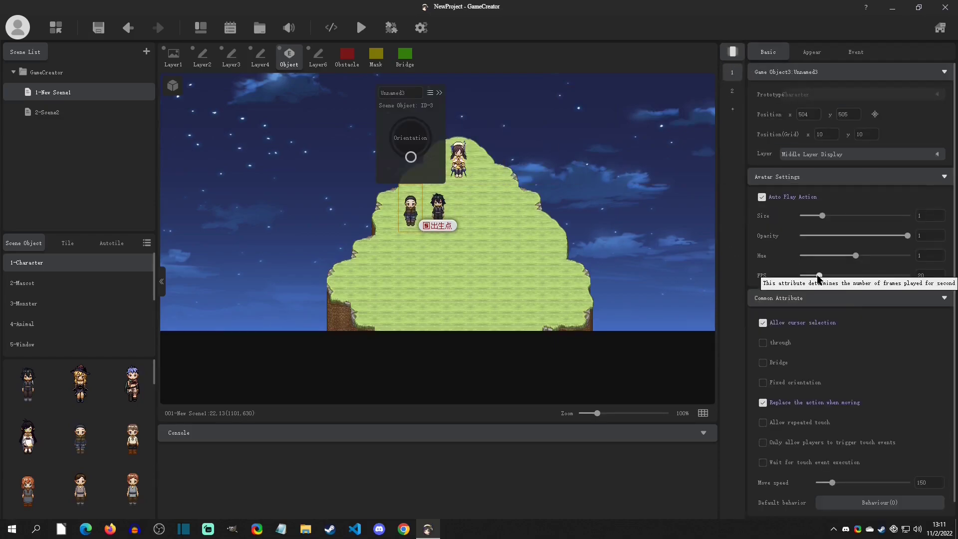
{"action": "left_click", "coordinate": [622, 165]}
{"action": "left_click", "coordinate": [422, 205]}
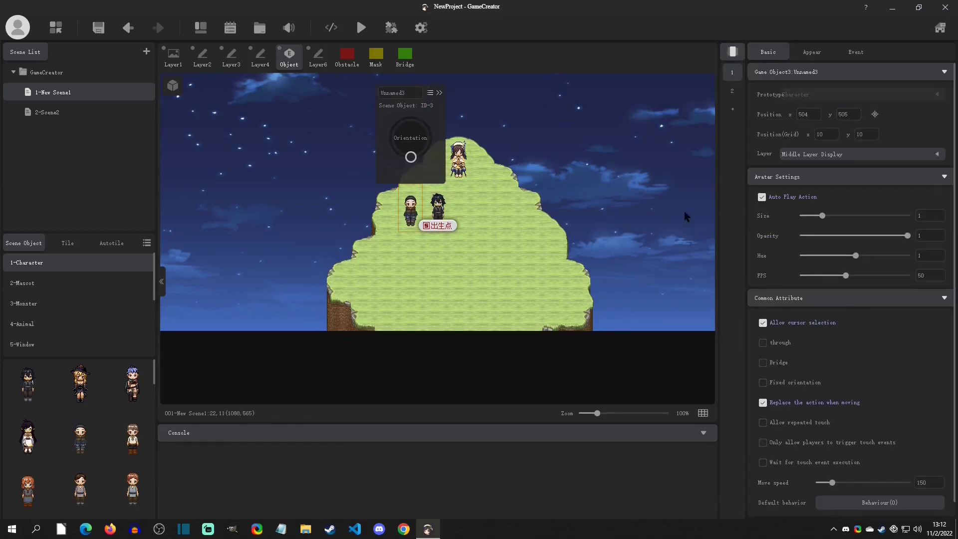
{"action": "left_click", "coordinate": [582, 158]}
{"action": "left_click", "coordinate": [410, 210]}
Set Unnamed3's animation speed to 8 FPS and preview it on the map
{"action": "double_click", "coordinate": [929, 276]}
{"action": "left_click", "coordinate": [559, 169]}
{"action": "left_click", "coordinate": [418, 210]}
Build Unnamed3's default behavior from two Move Down commands followed by two Move Up commands
{"action": "scroll", "coordinate": [830, 305], "scroll_direction": "down", "scroll_amount": 1}
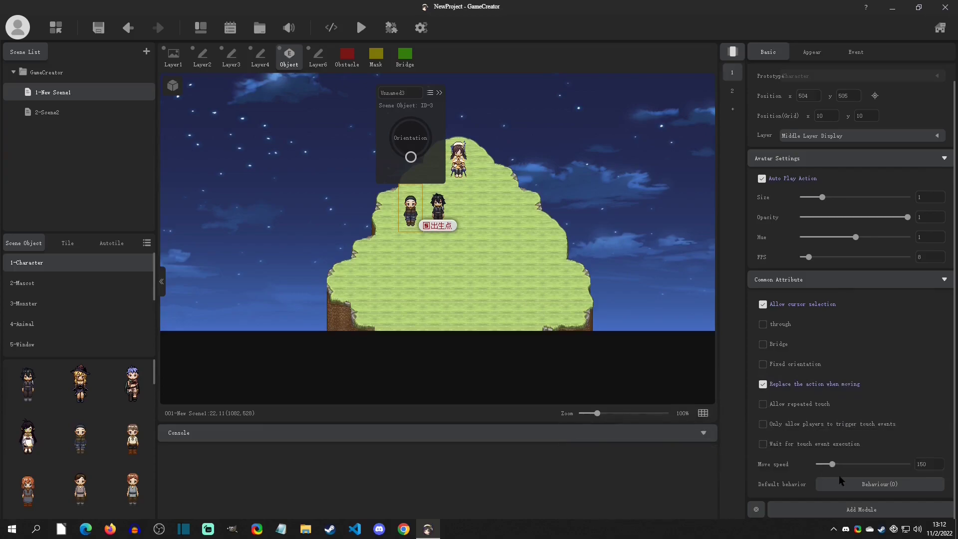
{"action": "left_click", "coordinate": [866, 485]}
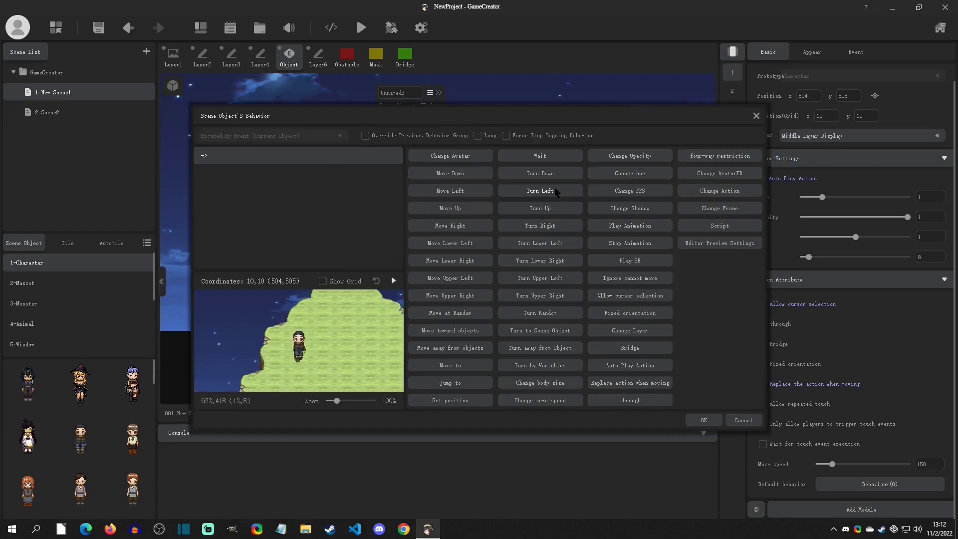
{"action": "left_click", "coordinate": [460, 174]}
{"action": "left_click", "coordinate": [461, 174]}
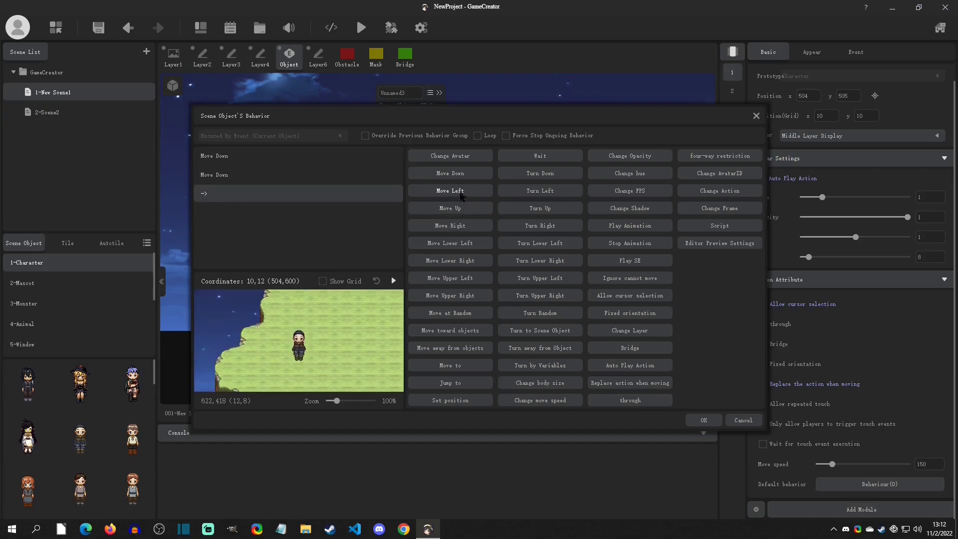
{"action": "left_click", "coordinate": [460, 210]}
{"action": "left_click", "coordinate": [461, 211]}
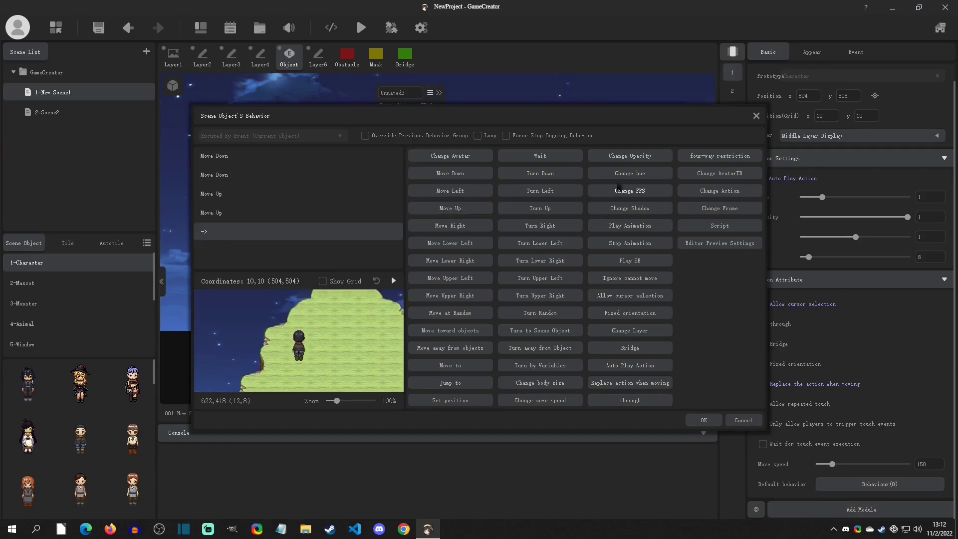
Loop the behavior and append a 60-frame Wait, previewing the movement and accepting the behavior
{"action": "left_click", "coordinate": [477, 136]}
{"action": "left_click", "coordinate": [547, 155]}
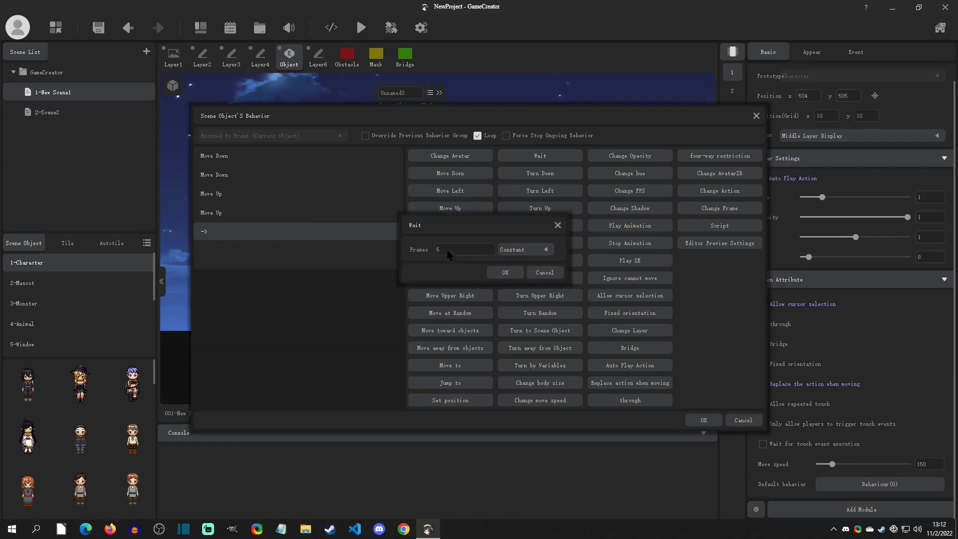
{"action": "left_click_drag", "start_coordinate": [469, 246], "coordinate": [415, 244]}
{"action": "left_click", "coordinate": [499, 275]}
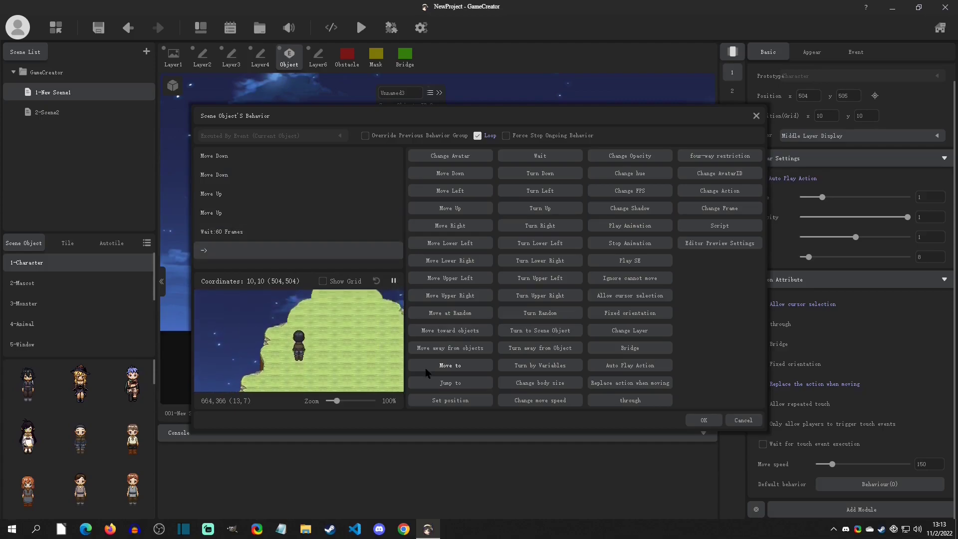
{"action": "left_click", "coordinate": [394, 281]}
{"action": "left_click", "coordinate": [704, 420]}
Save and test-run the game to check Unnamed3's looping movement, and close the game window
{"action": "left_click", "coordinate": [362, 27]}
{"action": "left_click", "coordinate": [559, 288]}
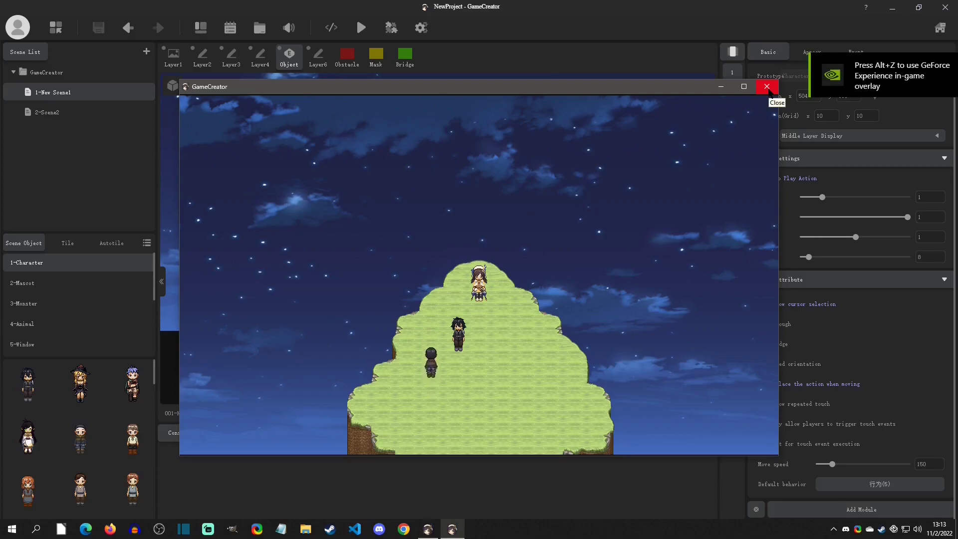
{"action": "left_click", "coordinate": [767, 87]}
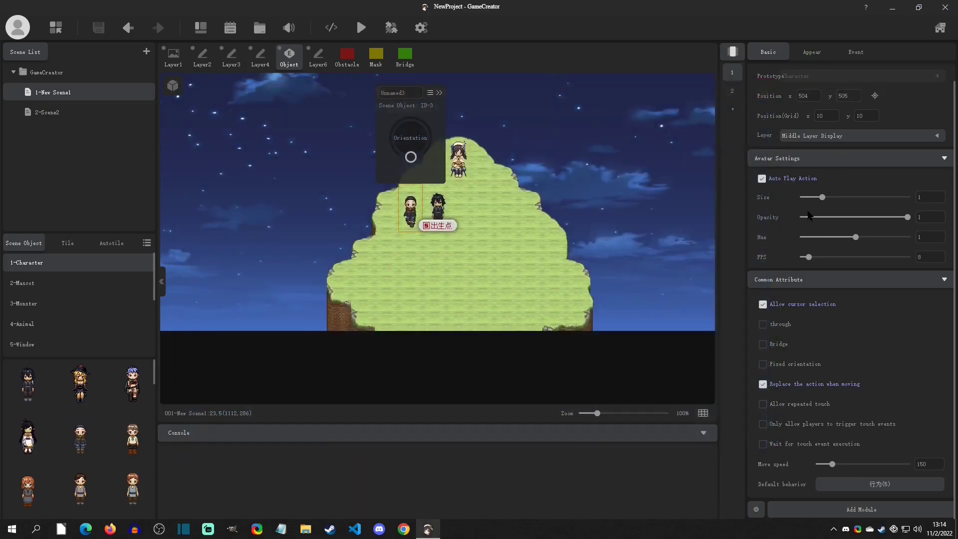
Add the Shadow module to Unnamed3 after looking over the Avatar material and Animation modules
{"action": "left_click", "coordinate": [813, 508]}
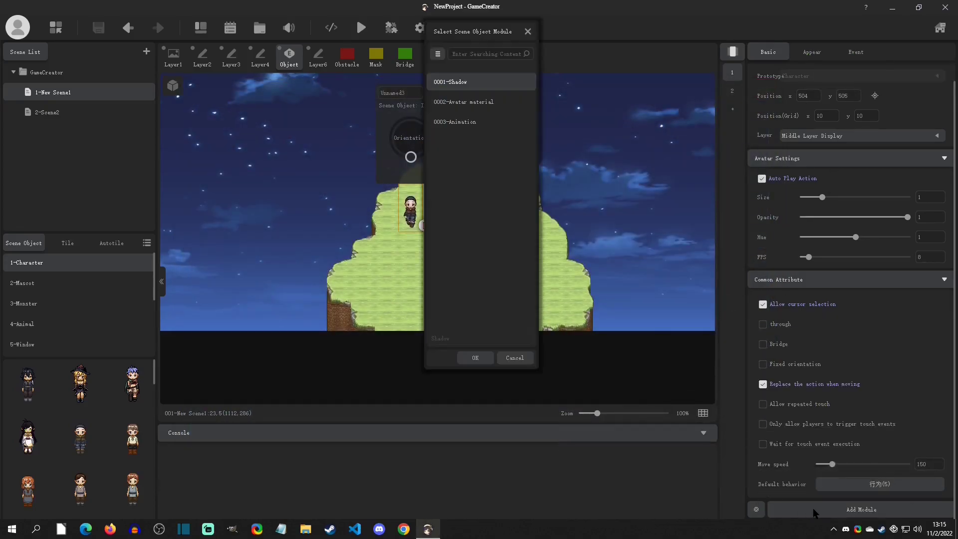
{"action": "left_click_drag", "start_coordinate": [485, 35], "coordinate": [591, 99]}
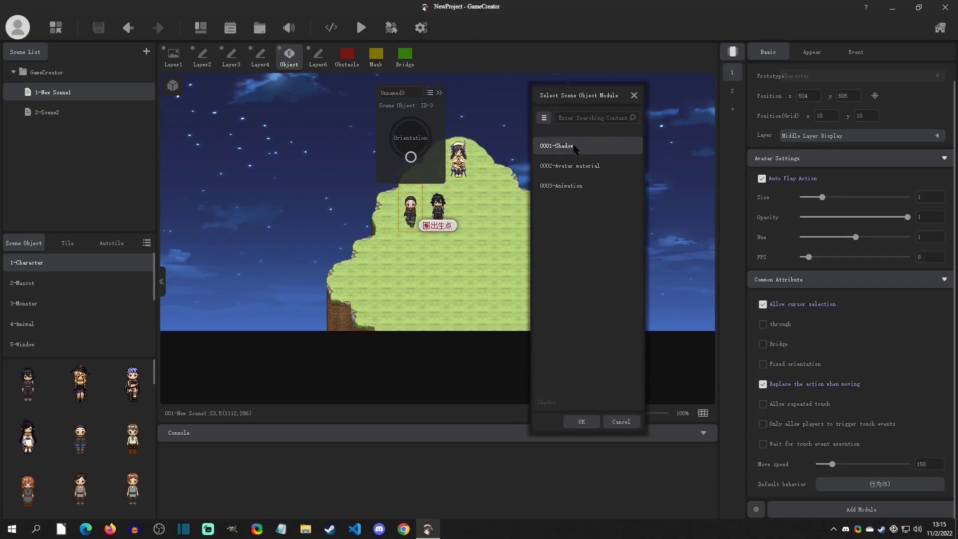
{"action": "left_click", "coordinate": [569, 166]}
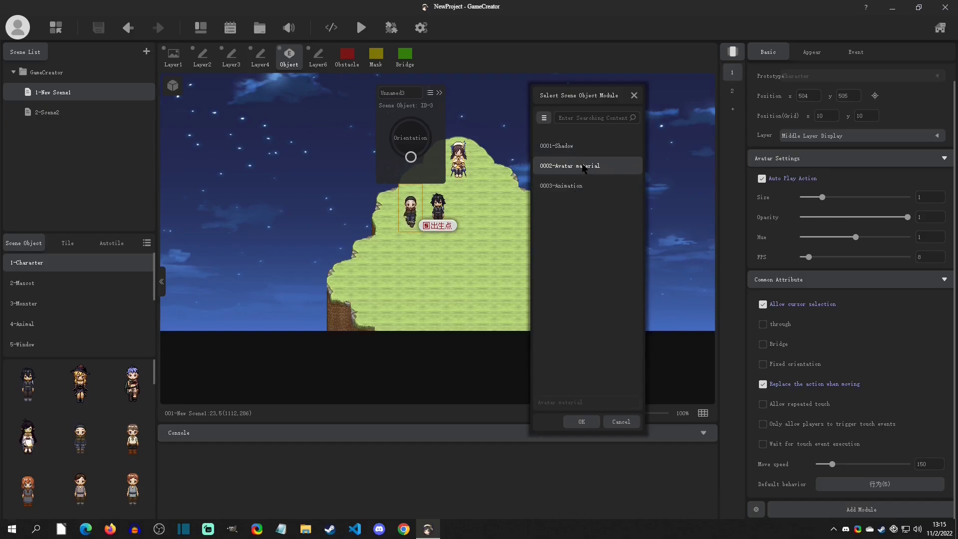
{"action": "left_click", "coordinate": [574, 187]}
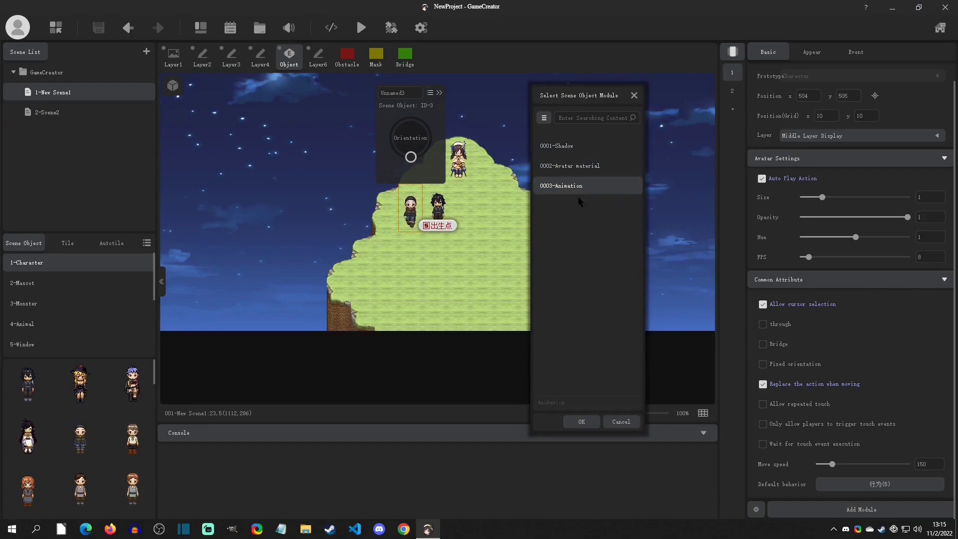
{"action": "left_click", "coordinate": [563, 148]}
{"action": "left_click", "coordinate": [591, 420]}
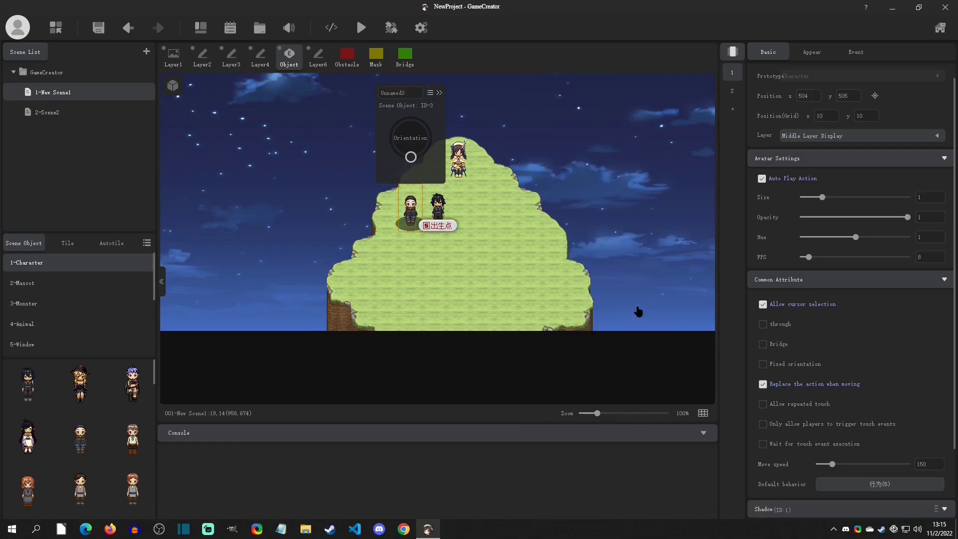
Set Unnamed3's shadow to width 30, height 15 and alpha 0.5 after trying an alpha of 1
{"action": "scroll", "coordinate": [880, 399], "scroll_direction": "down", "scroll_amount": 2}
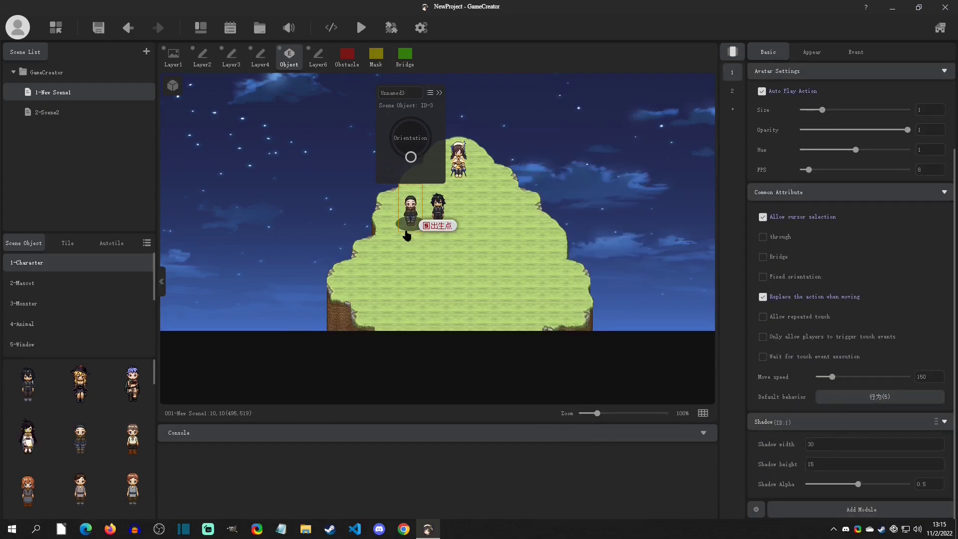
{"action": "left_click_drag", "start_coordinate": [775, 446], "coordinate": [795, 446]}
{"action": "type", "text": "30"}
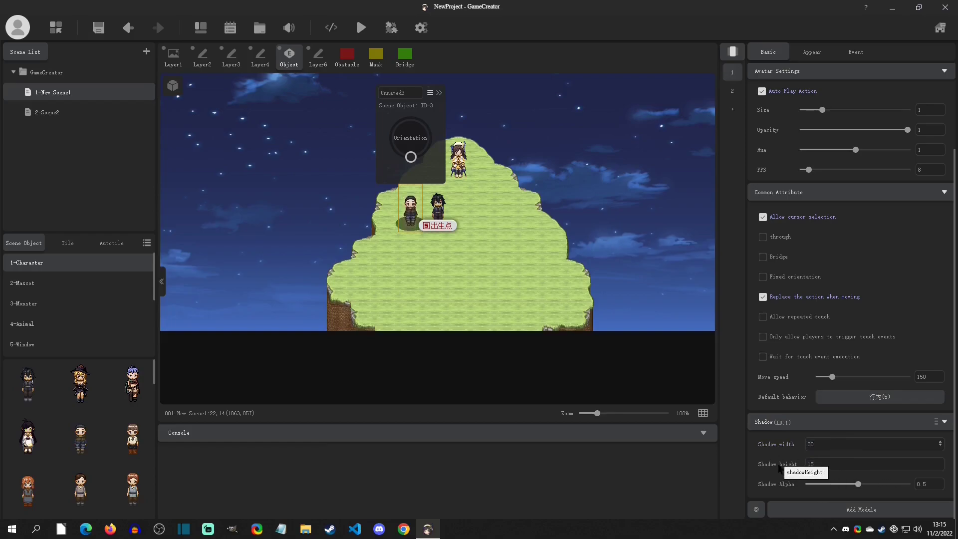
{"action": "left_click_drag", "start_coordinate": [782, 466], "coordinate": [776, 466]}
{"action": "type", "text": "15"}
{"action": "mouse_move", "coordinate": [859, 485]}
{"action": "left_mouse_down"}
{"action": "mouse_move", "coordinate": [841, 486]}
{"action": "mouse_move", "coordinate": [852, 485]}
{"action": "left_mouse_up"}
{"action": "left_click", "coordinate": [923, 485]}
{"action": "type", "text": "1"}
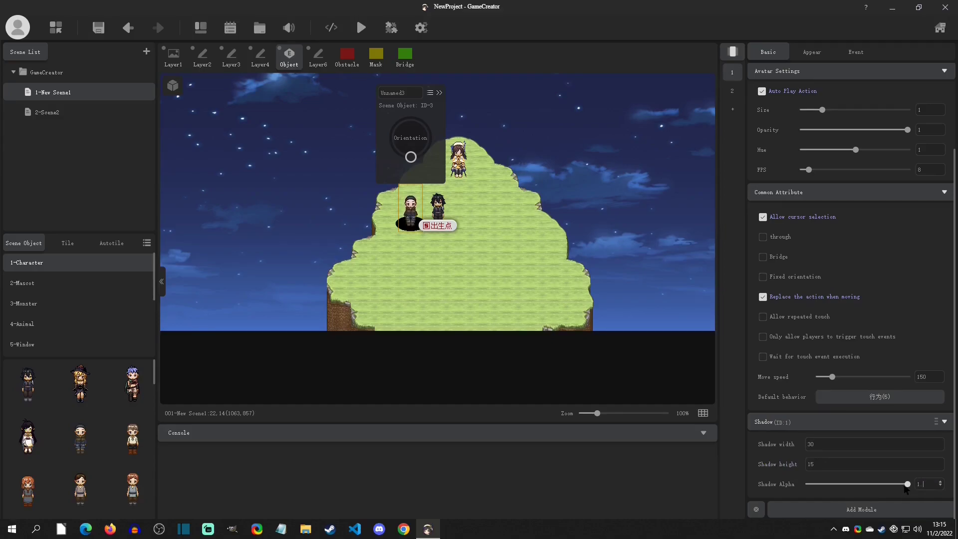
{"action": "left_click_drag", "start_coordinate": [927, 486], "coordinate": [908, 487]}
{"action": "type", "text": ".5"}
Add the Avatar material module to Unnamed3
{"action": "left_click", "coordinate": [807, 507]}
{"action": "left_click", "coordinate": [484, 102]}
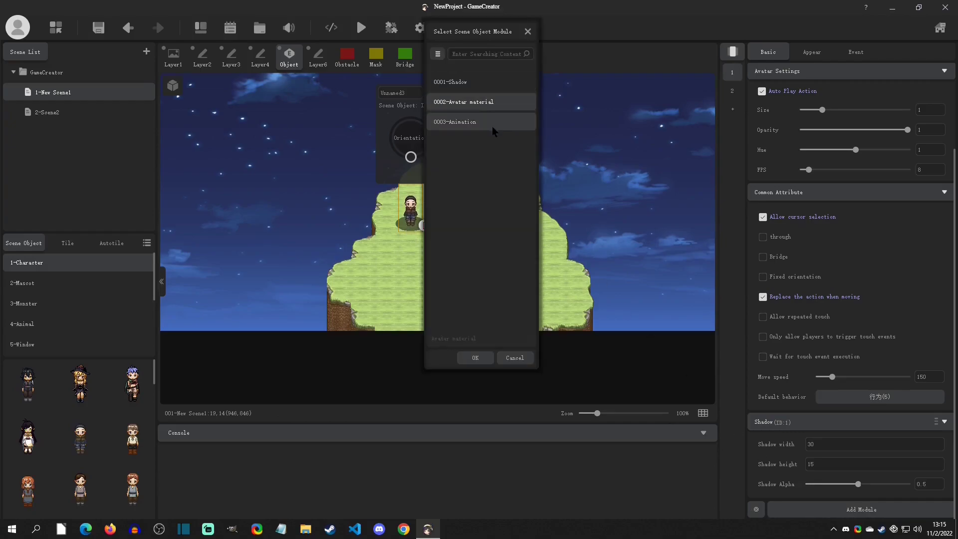
{"action": "left_click", "coordinate": [475, 358]}
Add the Glow material to Material Group-1 of Unnamed3's Avatar material module
{"action": "scroll", "coordinate": [896, 469], "scroll_direction": "down", "scroll_amount": 2}
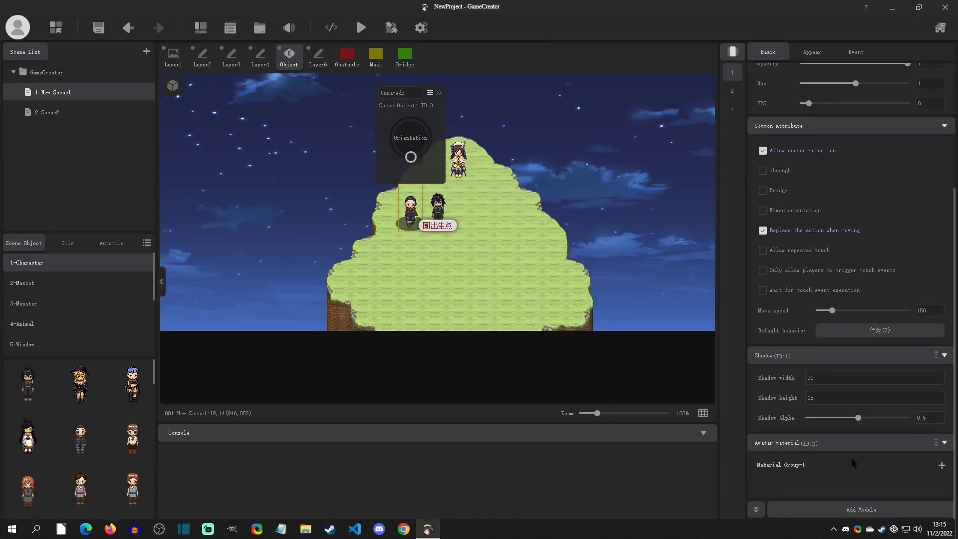
{"action": "left_click", "coordinate": [941, 465]}
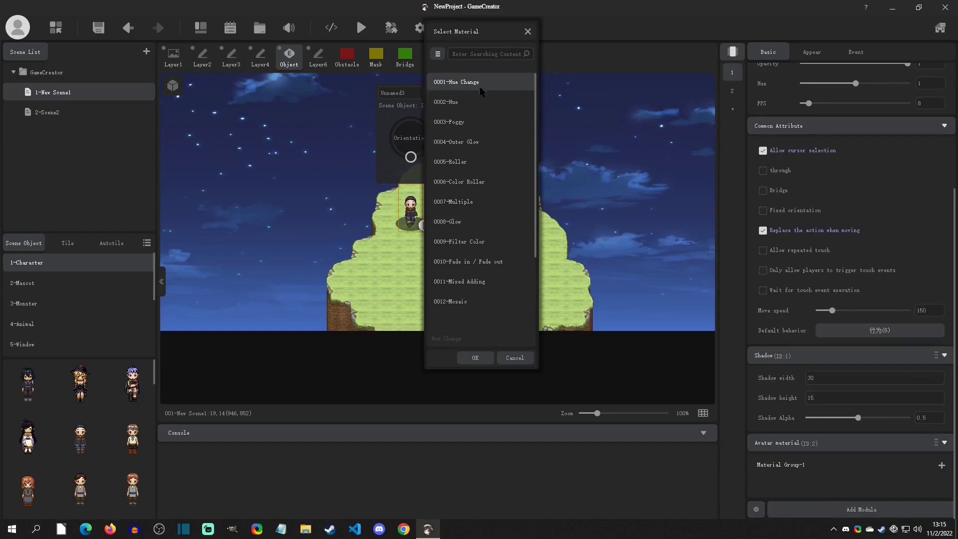
{"action": "left_click", "coordinate": [462, 123]}
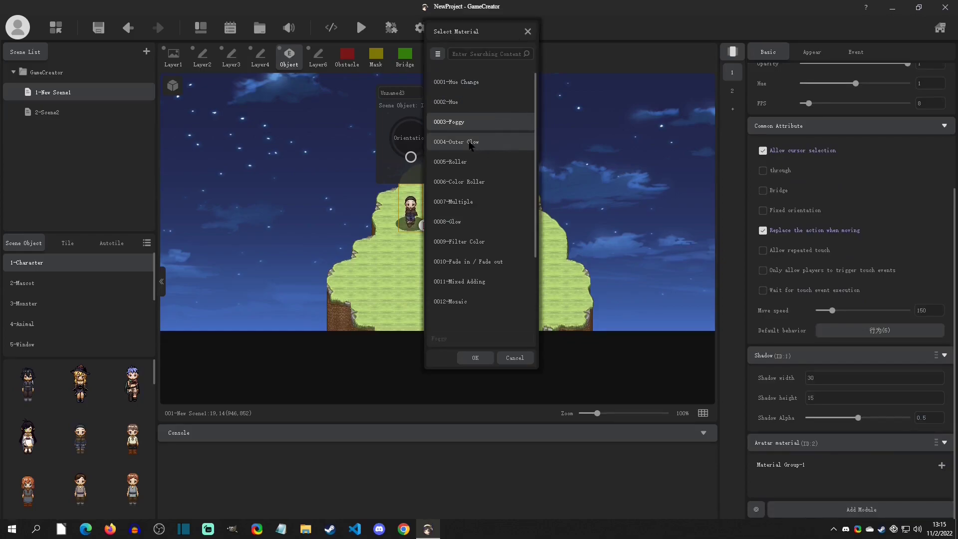
{"action": "left_click", "coordinate": [474, 144]}
{"action": "left_click", "coordinate": [466, 223]}
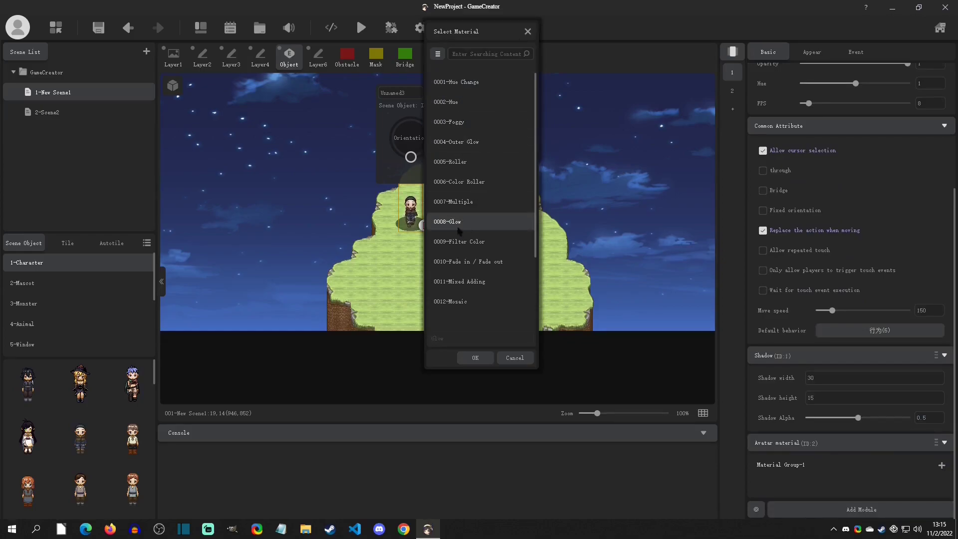
{"action": "left_click", "coordinate": [483, 358]}
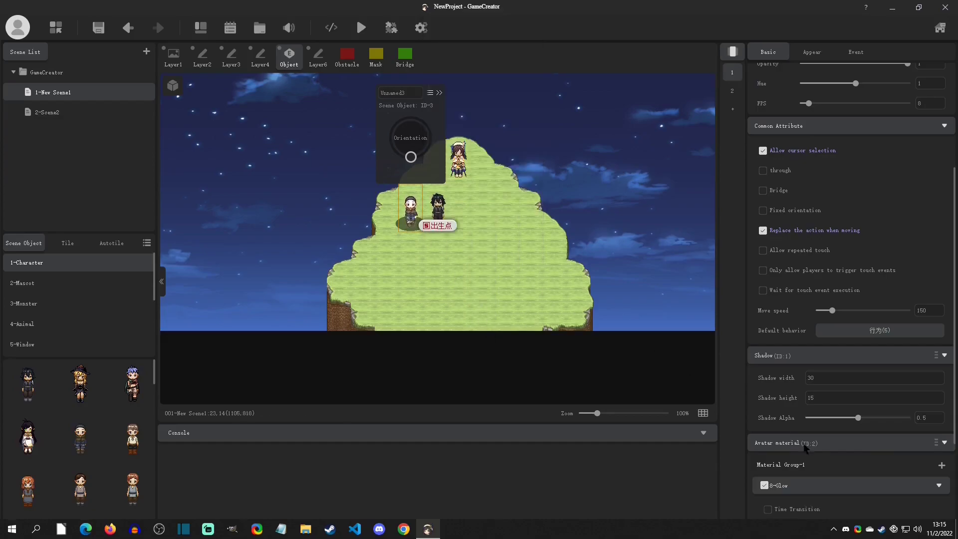
Set the Glow material's Zoom to 0.5 and Multiple to 1
{"action": "scroll", "coordinate": [782, 427], "scroll_direction": "down", "scroll_amount": 3}
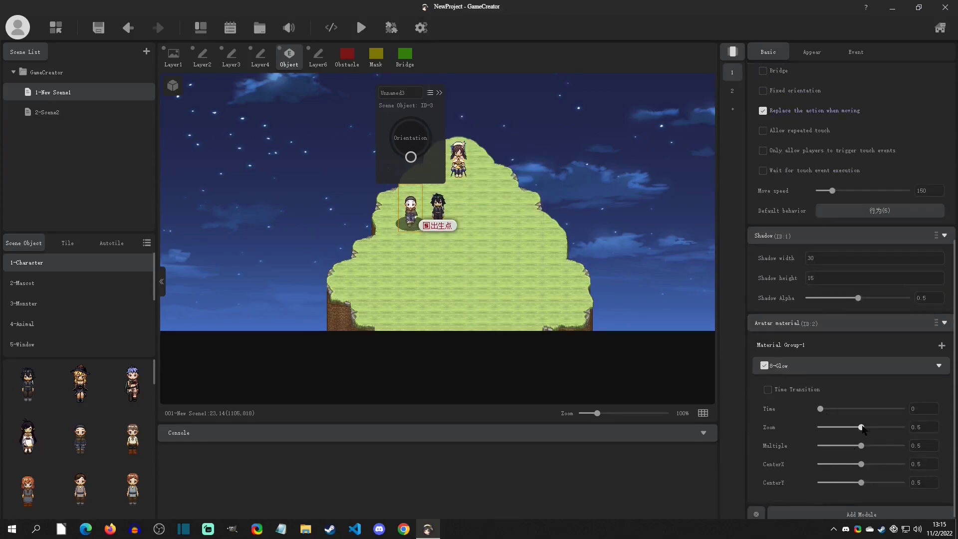
{"action": "left_click_drag", "start_coordinate": [862, 427], "coordinate": [909, 427]}
{"action": "type", "text": ".5"}
{"action": "left_click_drag", "start_coordinate": [861, 446], "coordinate": [954, 452]}
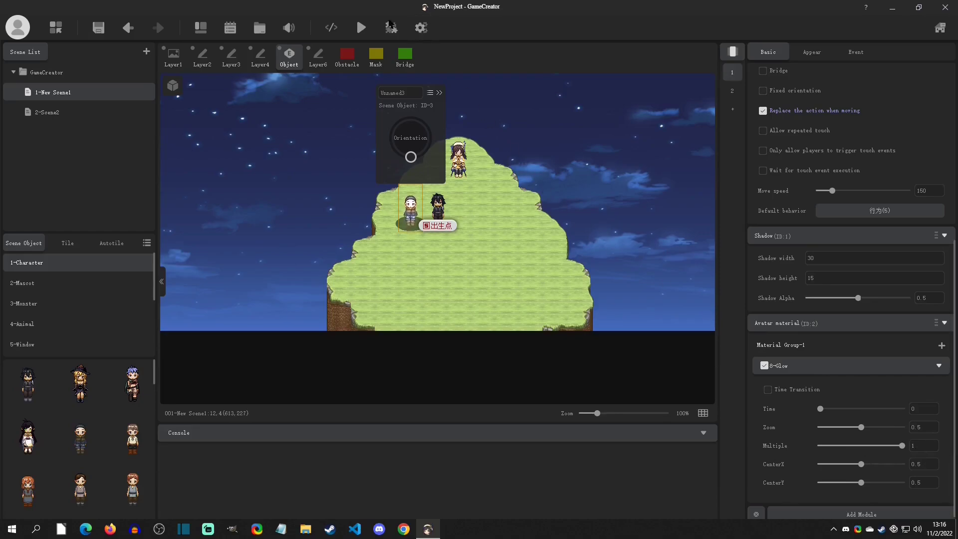
Save and test-run the game to check Unnamed3's shadow and glow, and close the game window
{"action": "left_click", "coordinate": [361, 28]}
{"action": "left_click", "coordinate": [550, 283]}
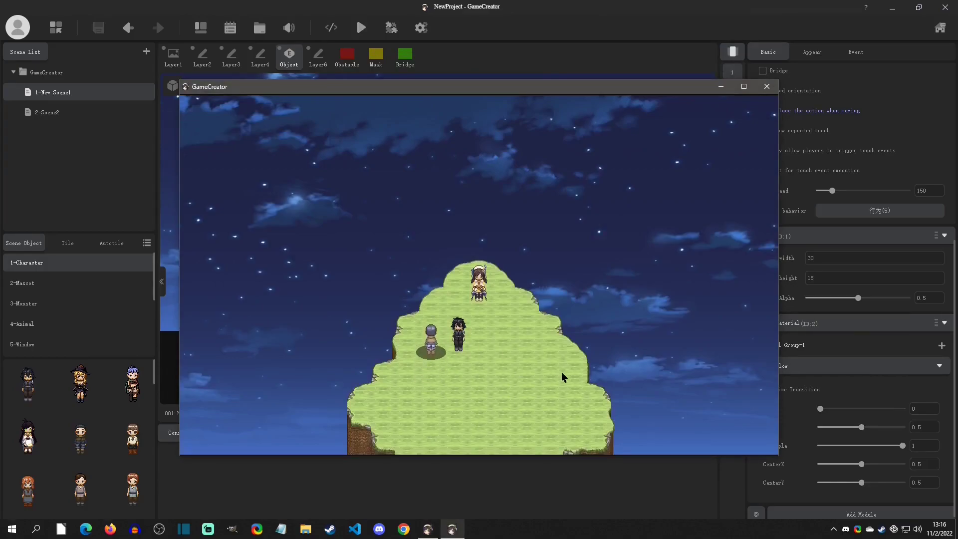
{"action": "left_click", "coordinate": [767, 87]}
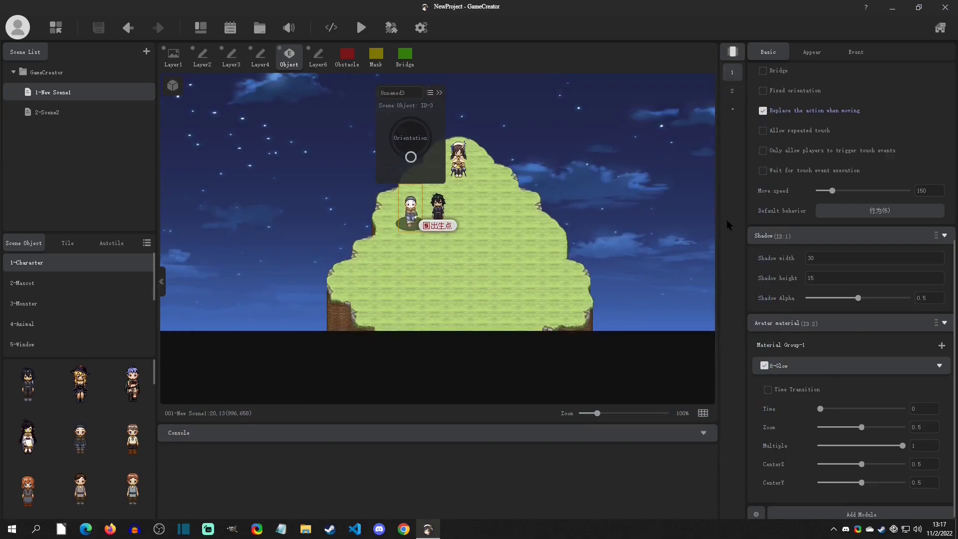
Review Unnamed3's basic settings, compare them with its second status page, and return to the first page
{"action": "scroll", "coordinate": [805, 267], "scroll_direction": "up", "scroll_amount": 5}
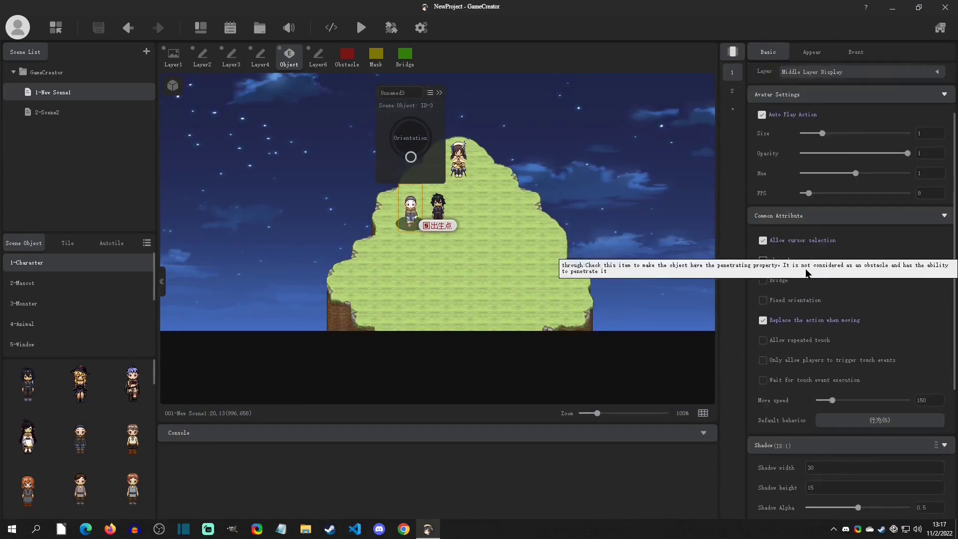
{"action": "scroll", "coordinate": [805, 267], "scroll_direction": "down", "scroll_amount": 5}
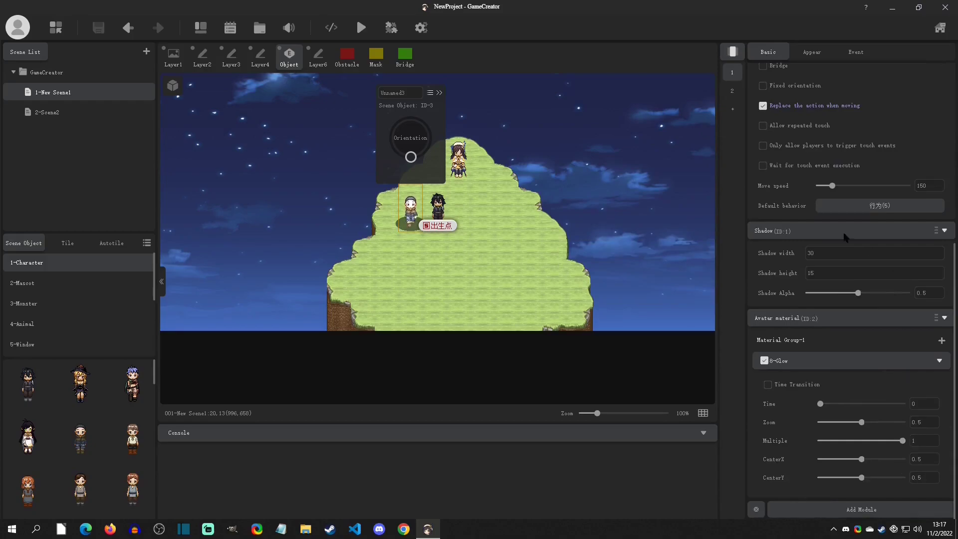
{"action": "left_click", "coordinate": [735, 93]}
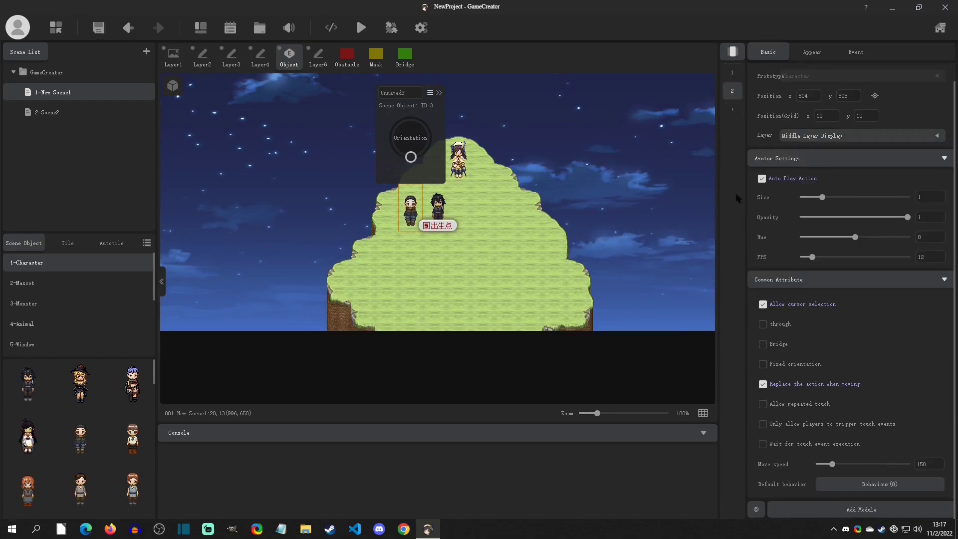
{"action": "left_click", "coordinate": [733, 73]}
{"action": "scroll", "coordinate": [825, 339], "scroll_direction": "up", "scroll_amount": 5}
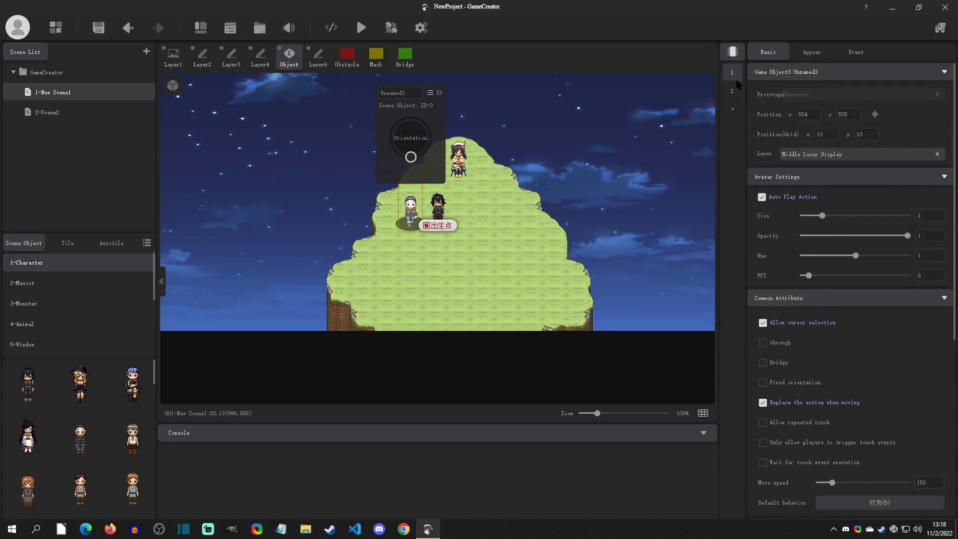
Remove the Avatar material and Shadow modules from Unnamed3's first status page
{"action": "scroll", "coordinate": [811, 262], "scroll_direction": "down", "scroll_amount": 5}
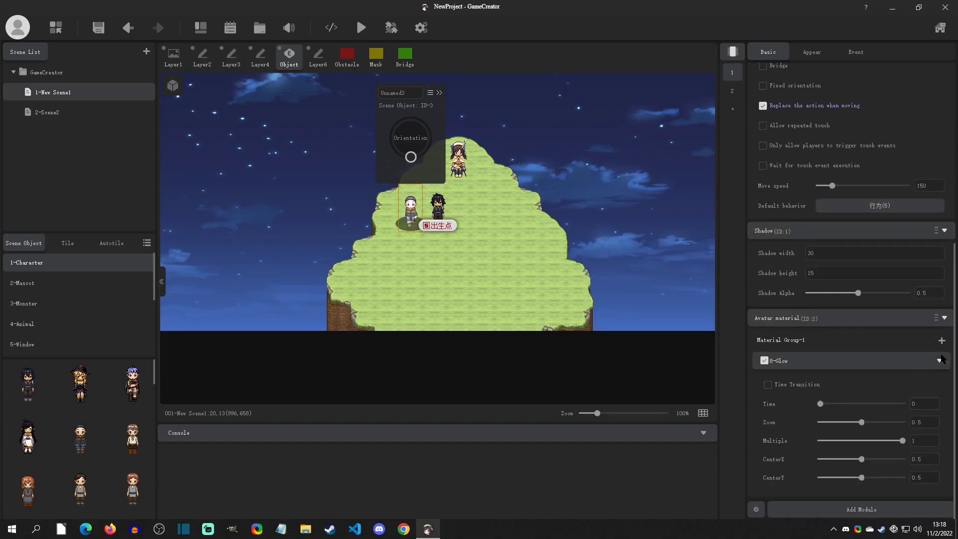
{"action": "left_click", "coordinate": [937, 318]}
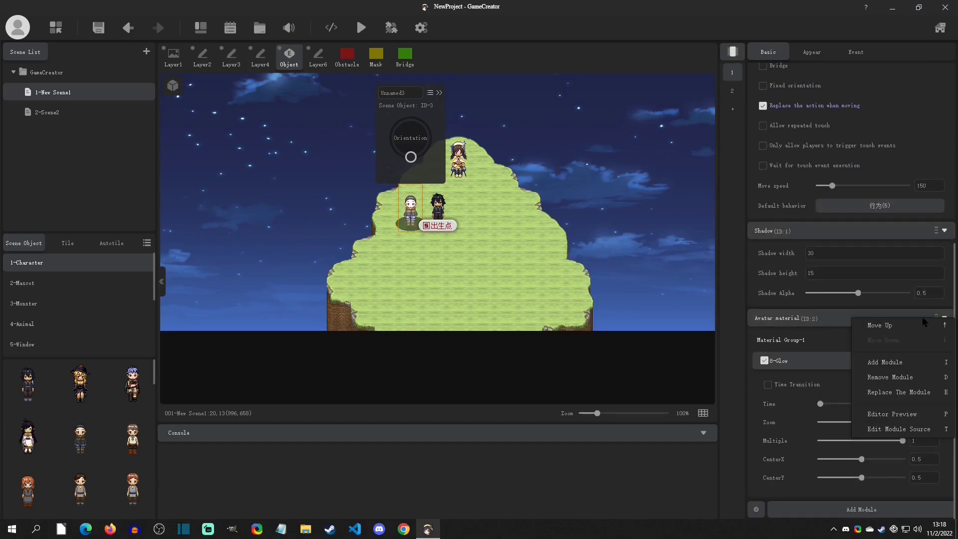
{"action": "left_click", "coordinate": [897, 378]}
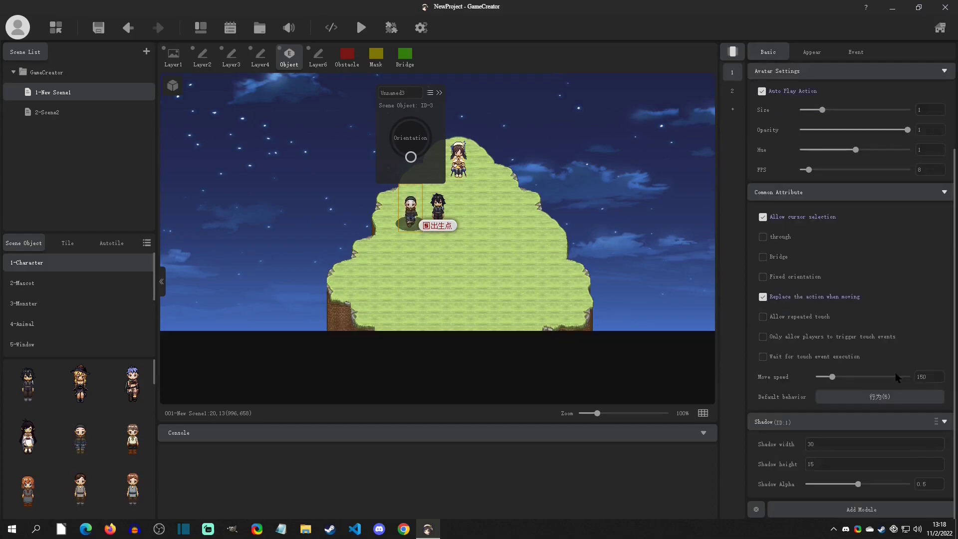
{"action": "left_click", "coordinate": [937, 421]}
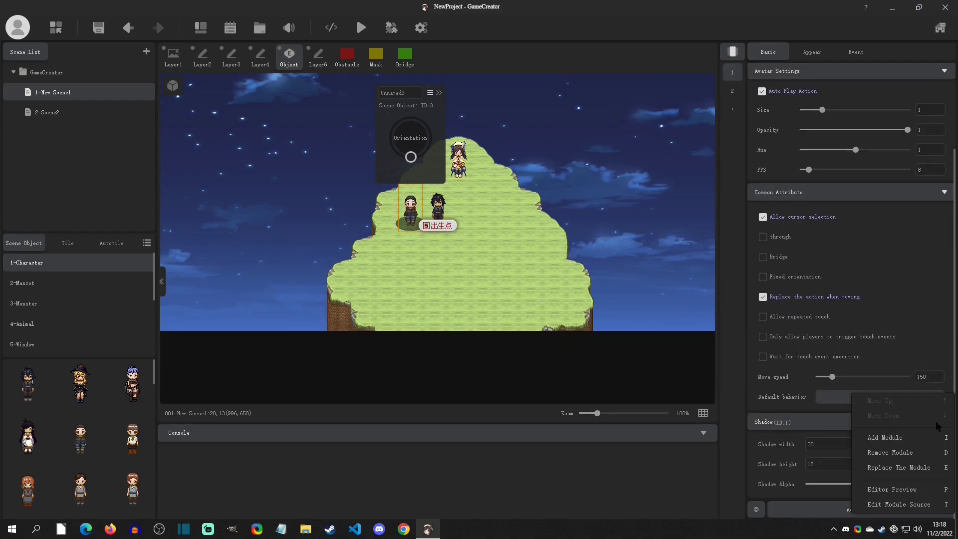
{"action": "left_click", "coordinate": [903, 453]}
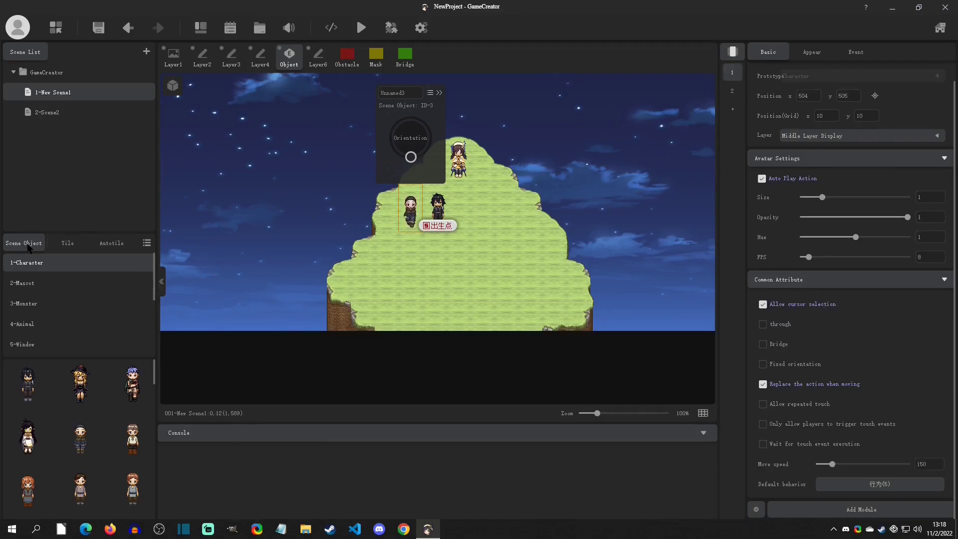
Browse the Mascot, Monster and Animal prototypes, and open the Character prototype for editing
{"action": "left_click", "coordinate": [30, 283]}
{"action": "left_click", "coordinate": [31, 303]}
{"action": "left_click", "coordinate": [34, 325]}
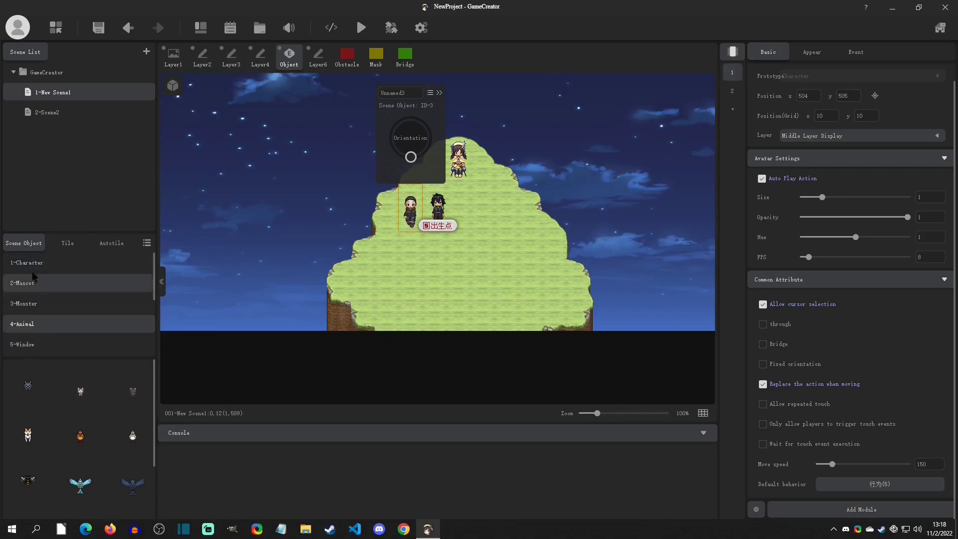
{"action": "left_click", "coordinate": [26, 262]}
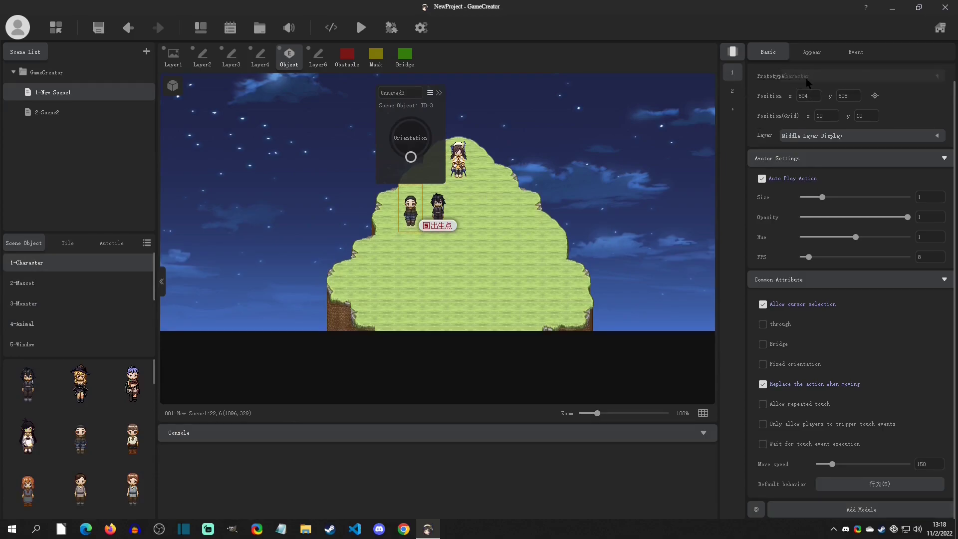
{"action": "right_click", "coordinate": [46, 260]}
{"action": "left_click", "coordinate": [71, 308]}
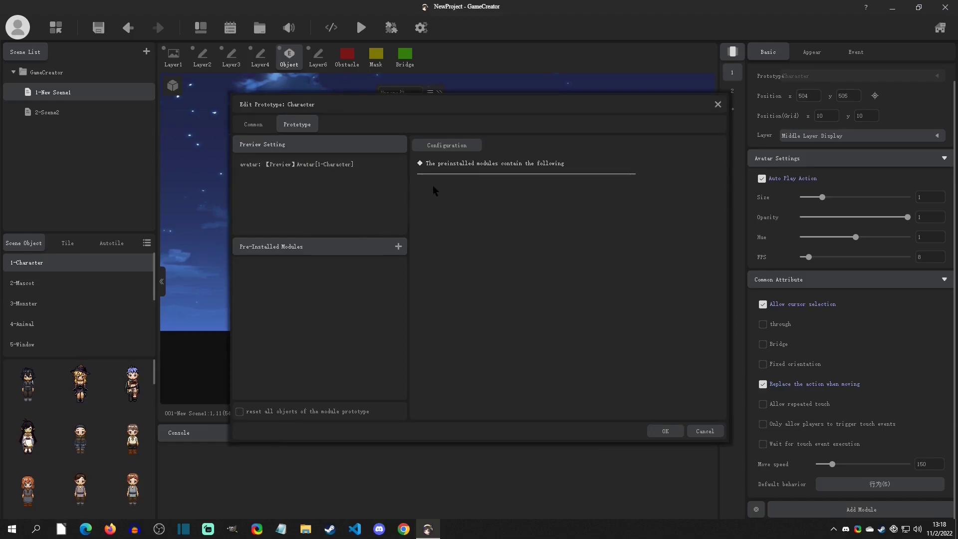
Disable the Click, Touch, Parallel, Appear and Leave events in the Character prototype's configuration
{"action": "left_click", "coordinate": [439, 146]}
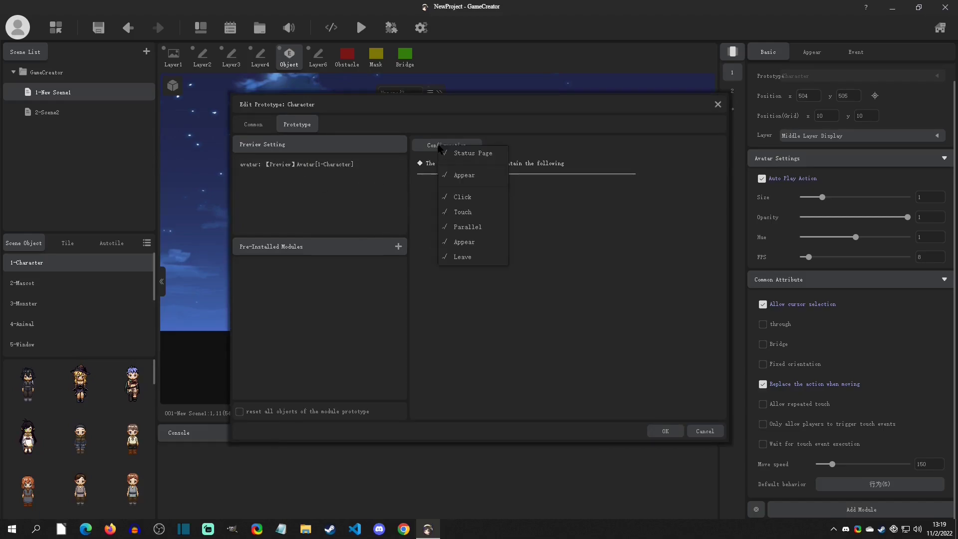
{"action": "left_click", "coordinate": [478, 196]}
{"action": "left_click", "coordinate": [477, 212]}
{"action": "left_click", "coordinate": [478, 226]}
{"action": "left_click", "coordinate": [478, 242]}
{"action": "left_click", "coordinate": [477, 256]}
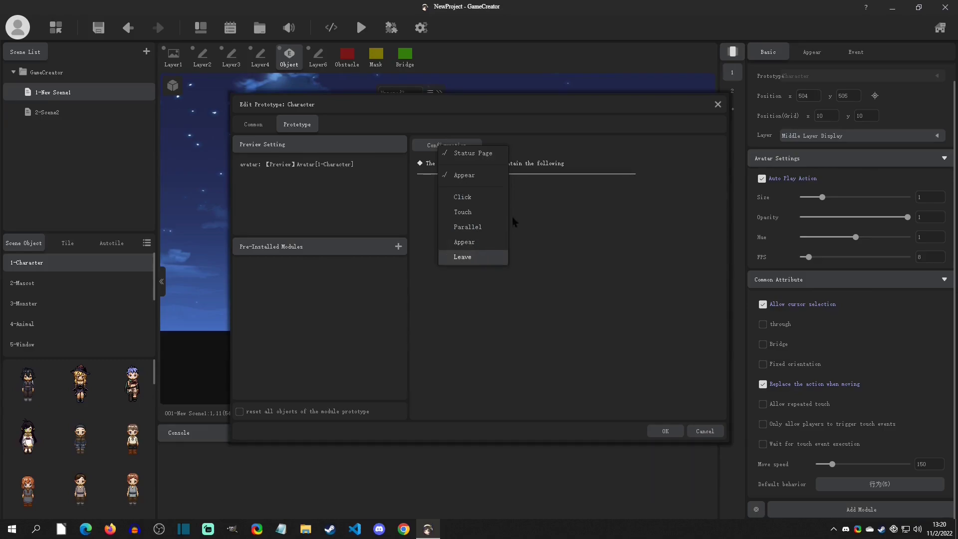
Re-enable the Click, Touch, Parallel, Appear and Leave events in the Character prototype and close its configuration list
{"action": "left_click", "coordinate": [481, 196]}
{"action": "left_click", "coordinate": [481, 212]}
{"action": "left_click", "coordinate": [482, 227]}
{"action": "left_click", "coordinate": [483, 242]}
{"action": "left_click", "coordinate": [488, 256]}
{"action": "left_click", "coordinate": [550, 239]}
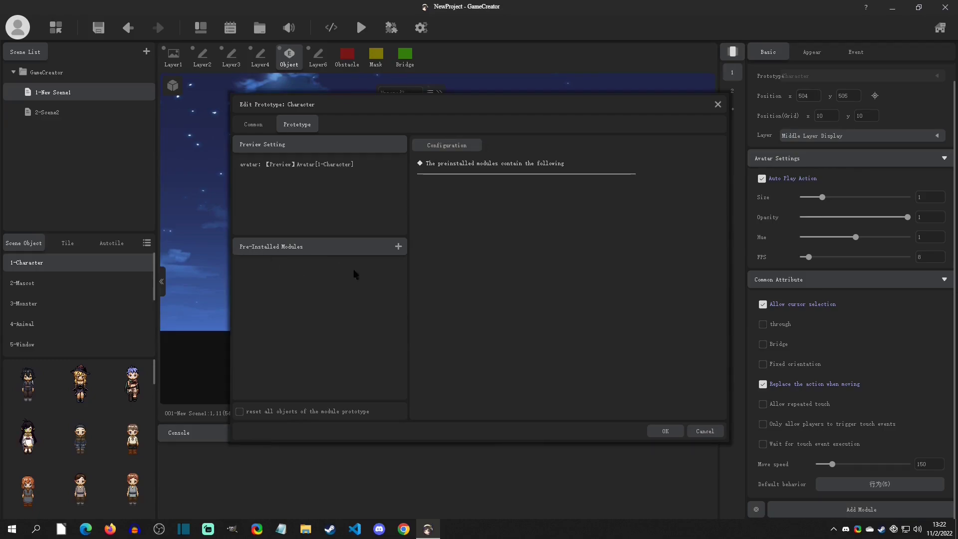
Add the Shadow module to the Character prototype's pre-installed modules
{"action": "left_click", "coordinate": [398, 247]}
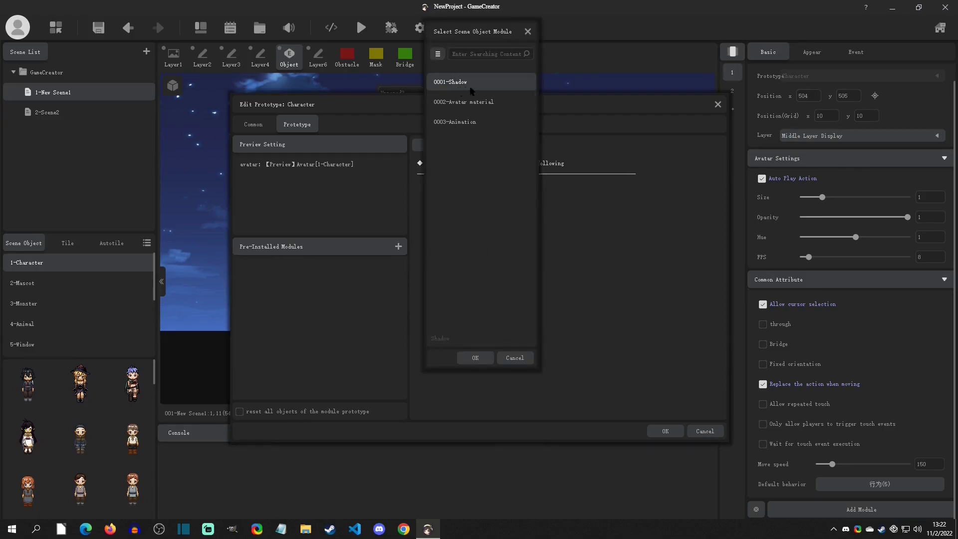
{"action": "left_click", "coordinate": [475, 357]}
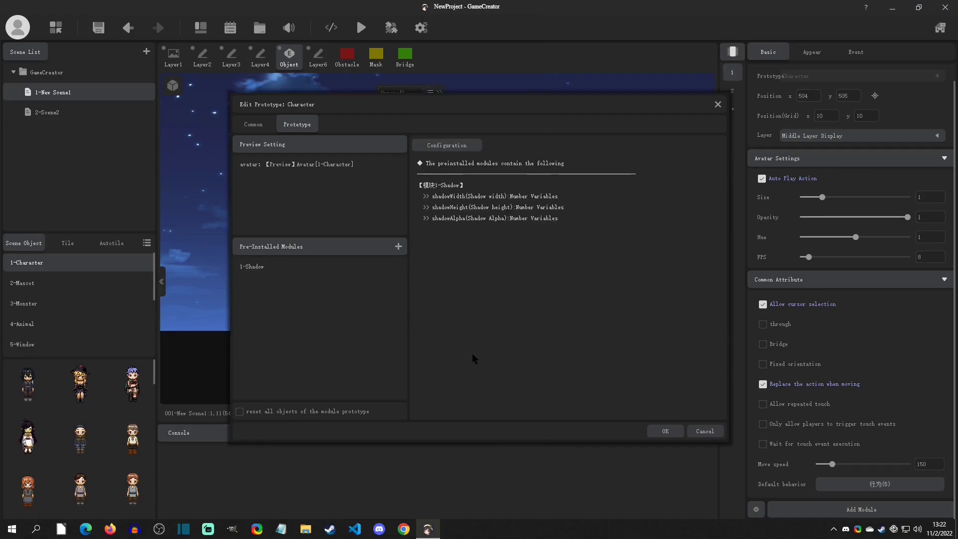
Save the Character prototype, reopen it, and reset the modules of all objects using it to the prototype's default modules
{"action": "left_click", "coordinate": [265, 266]}
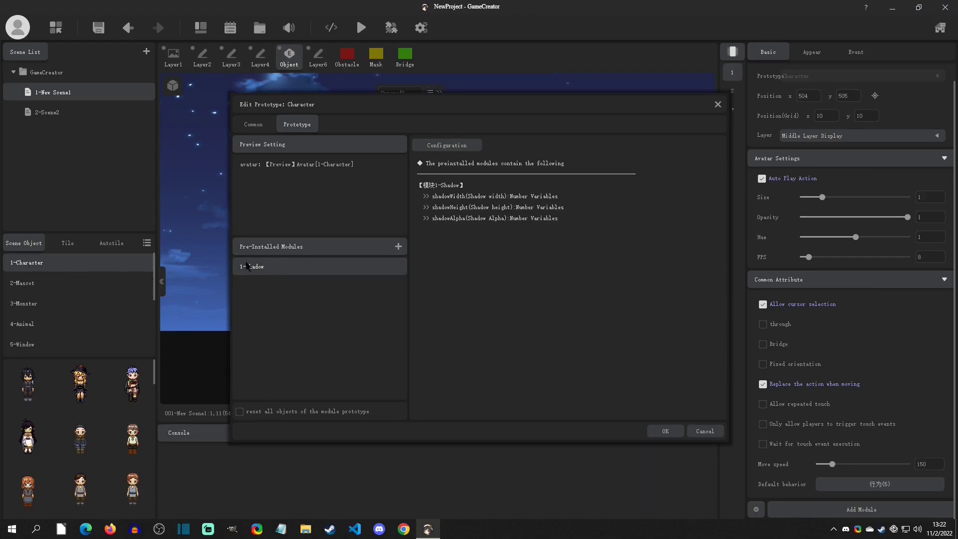
{"action": "left_click", "coordinate": [669, 432]}
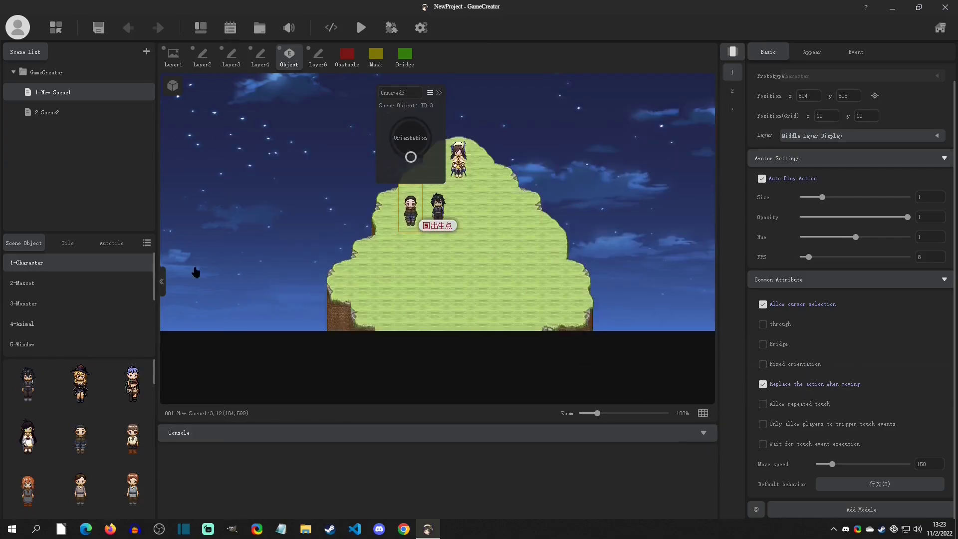
{"action": "right_click", "coordinate": [53, 266]}
{"action": "left_click", "coordinate": [74, 309]}
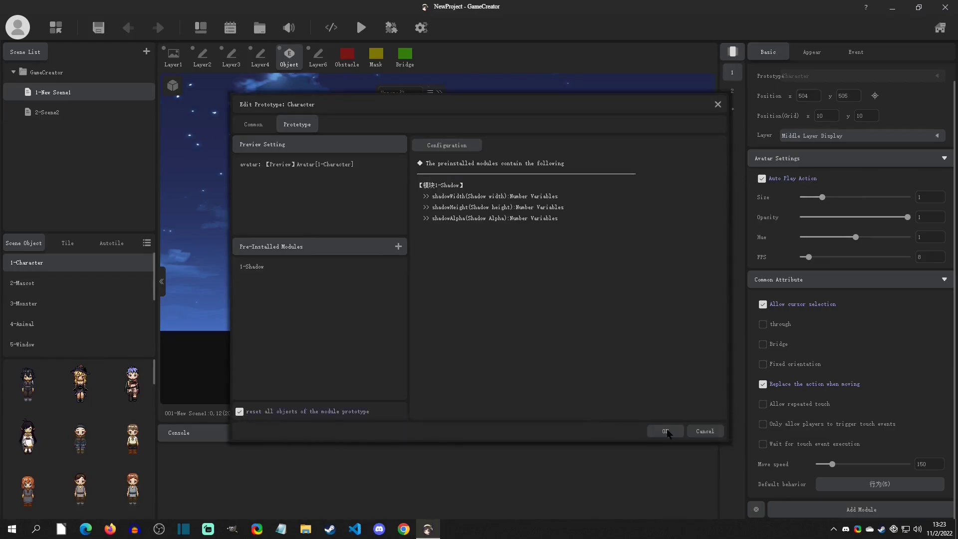
{"action": "left_click", "coordinate": [667, 432]}
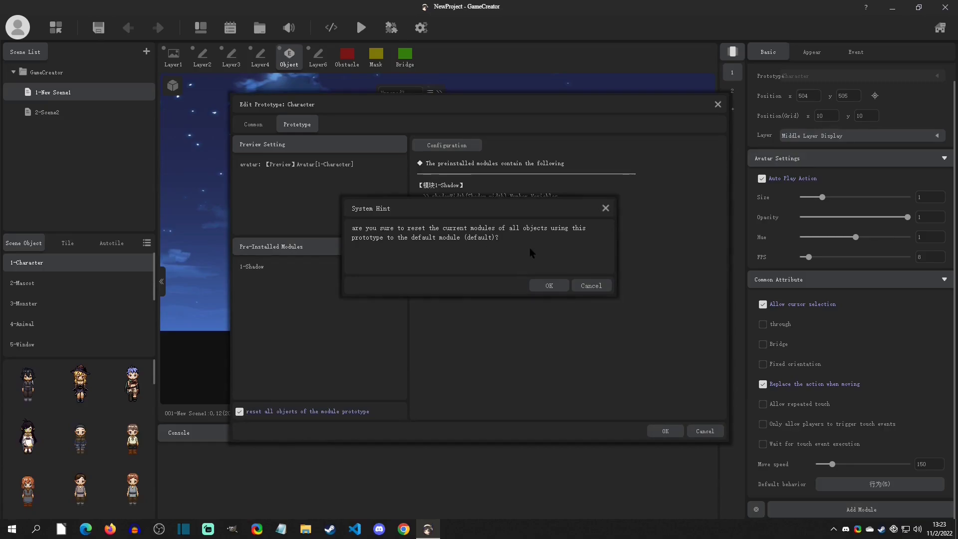
{"action": "left_click", "coordinate": [549, 285]}
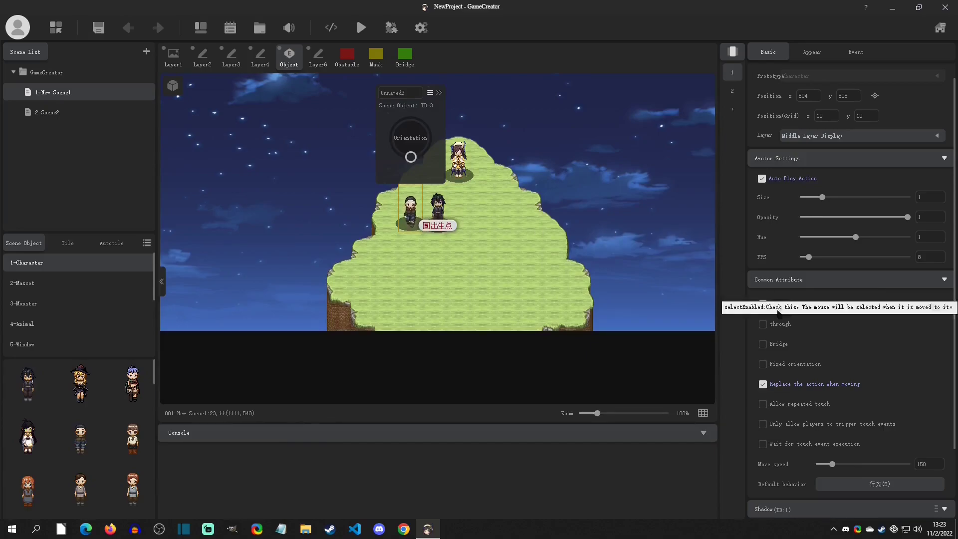
Check the scene object's Shadow settings on its second page, then save and run the game to preview the shadows
{"action": "scroll", "coordinate": [829, 311], "scroll_direction": "down", "scroll_amount": 2}
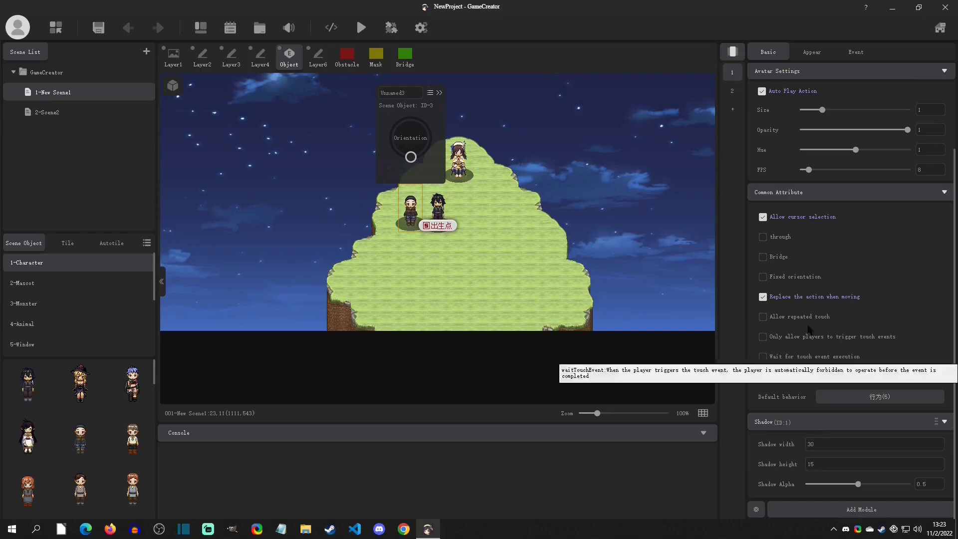
{"action": "left_click", "coordinate": [739, 87]}
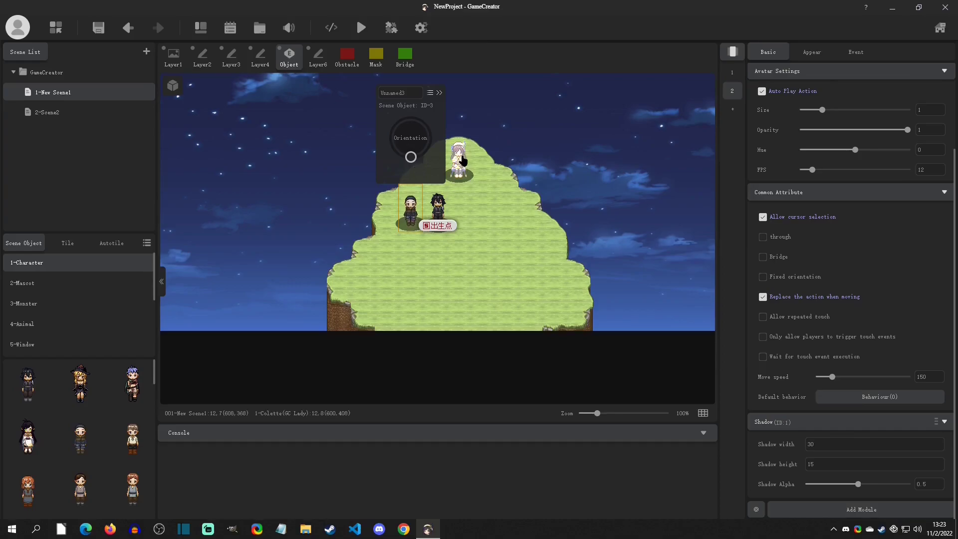
{"action": "left_click", "coordinate": [360, 27]}
{"action": "left_click", "coordinate": [552, 285]}
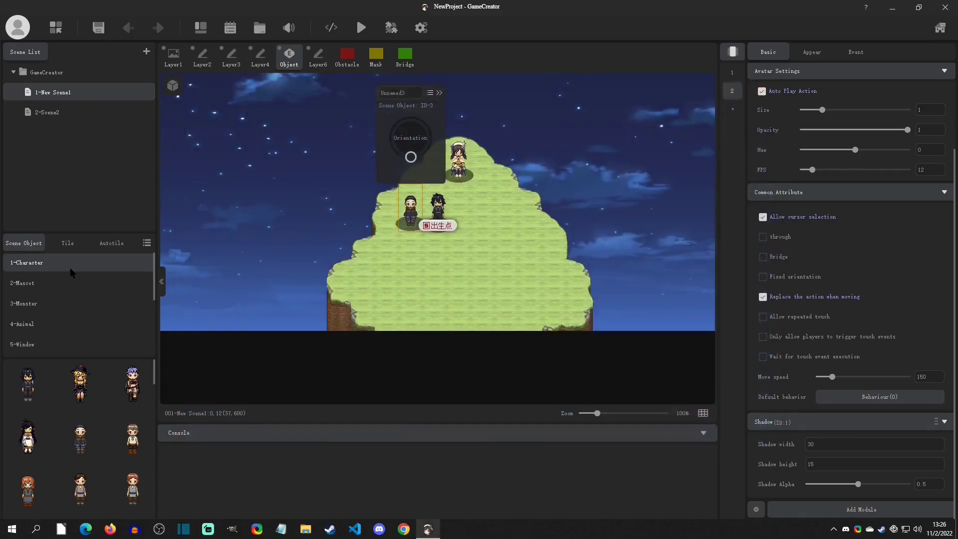
Reopen the Character prototype's common settings and examine the fixOri attribute's properties and display conditions
{"action": "right_click", "coordinate": [56, 268]}
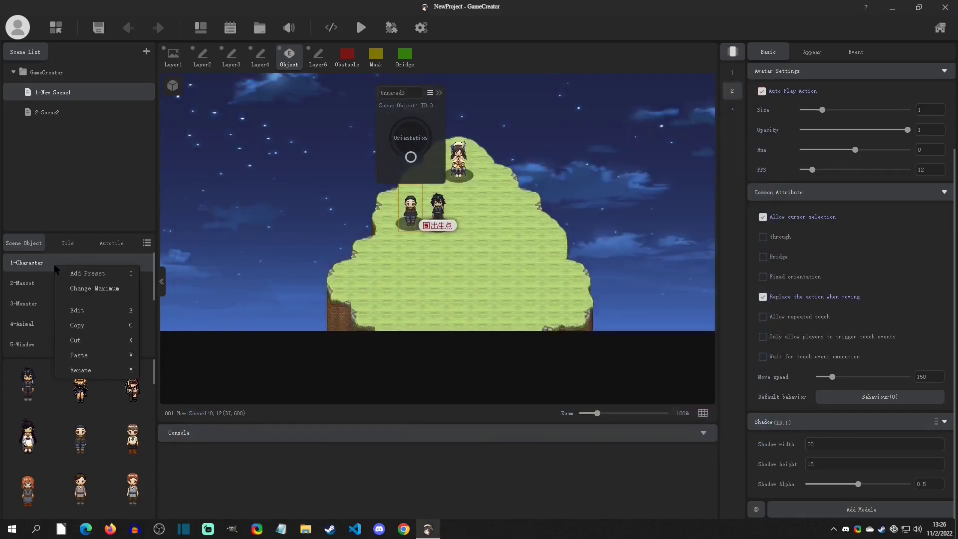
{"action": "left_click", "coordinate": [76, 310]}
{"action": "left_click", "coordinate": [254, 128]}
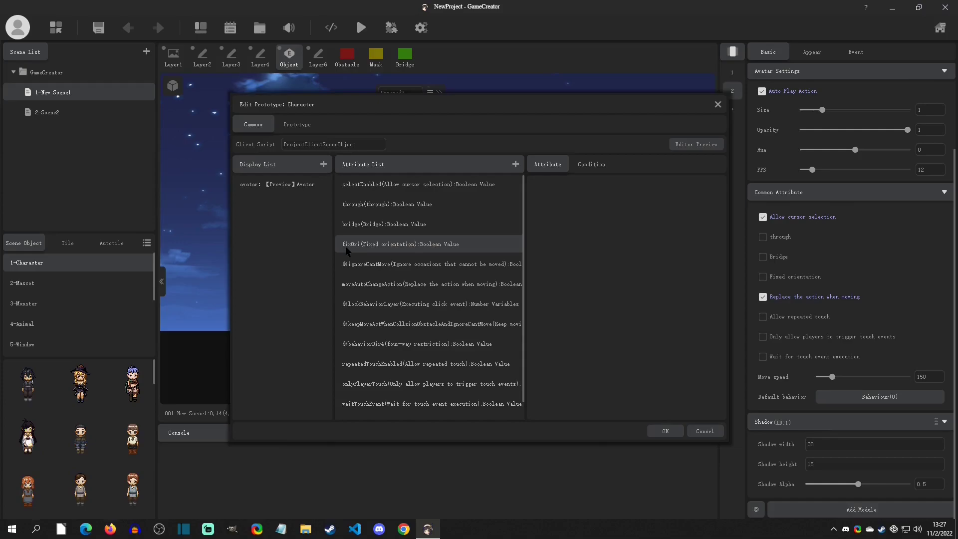
{"action": "left_click", "coordinate": [441, 244]}
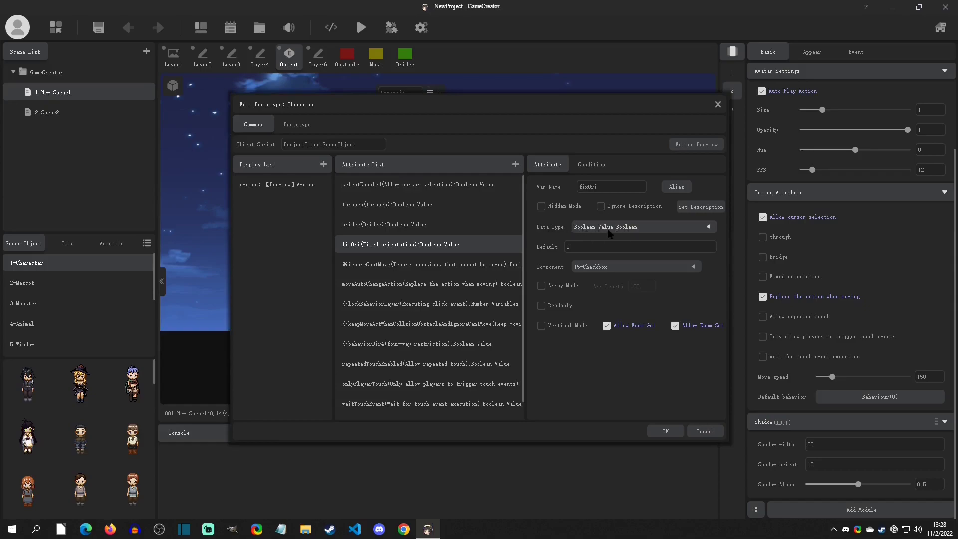
{"action": "left_click", "coordinate": [607, 168]}
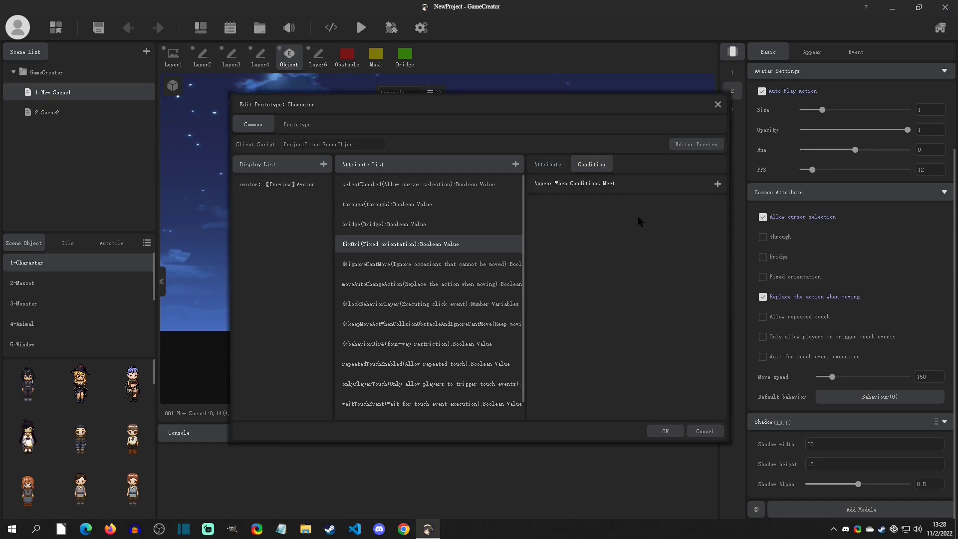
Add a new attribute to the Character prototype's attribute list and show its properties
{"action": "left_click", "coordinate": [516, 164]}
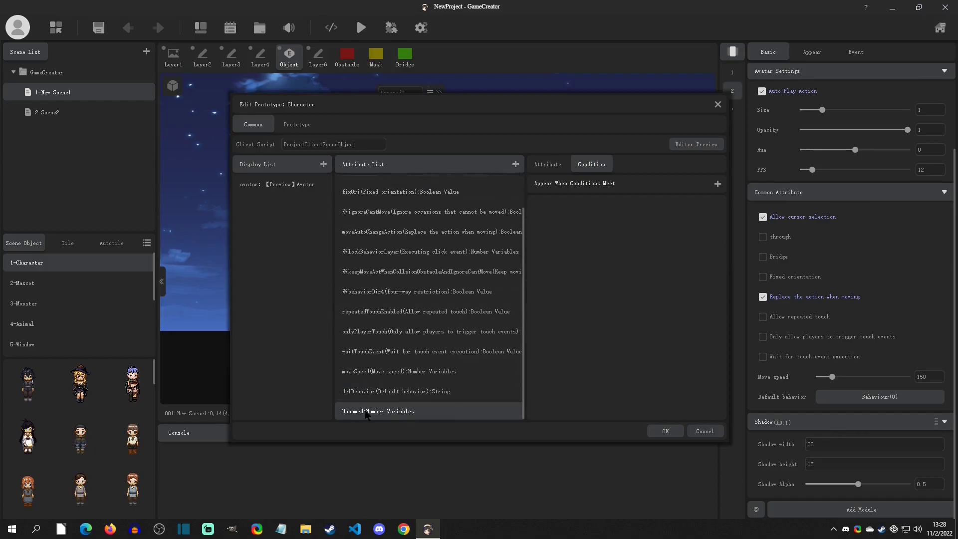
{"action": "left_click", "coordinate": [551, 167]}
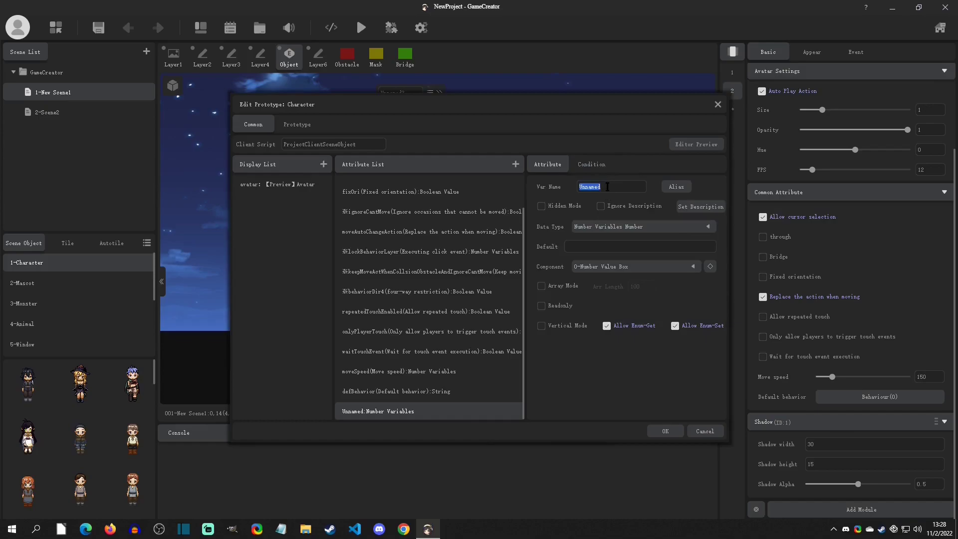
{"action": "type", "text": "has ThisPro"}
{"action": "key", "text": "BackSpace"}
{"action": "key", "text": "BackSpace"}
{"action": "key", "text": "BackSpace"}
{"action": "key", "text": "BackSpace"}
{"action": "key", "text": "BackSpace"}
{"action": "key", "text": "BackSpace"}
{"action": "key", "text": "BackSpace"}
{"action": "type", "text": "this prope"}
Set the new attribute's data type to Object, default to 1 and component to 1-Number Value Slider, accepting the slider's parameters
{"action": "left_click", "coordinate": [609, 227]}
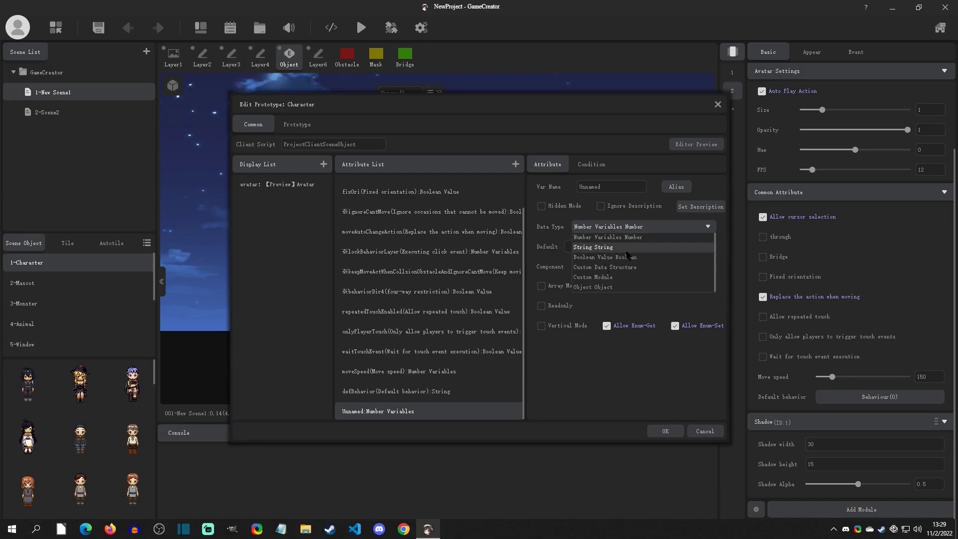
{"action": "left_click", "coordinate": [611, 288]}
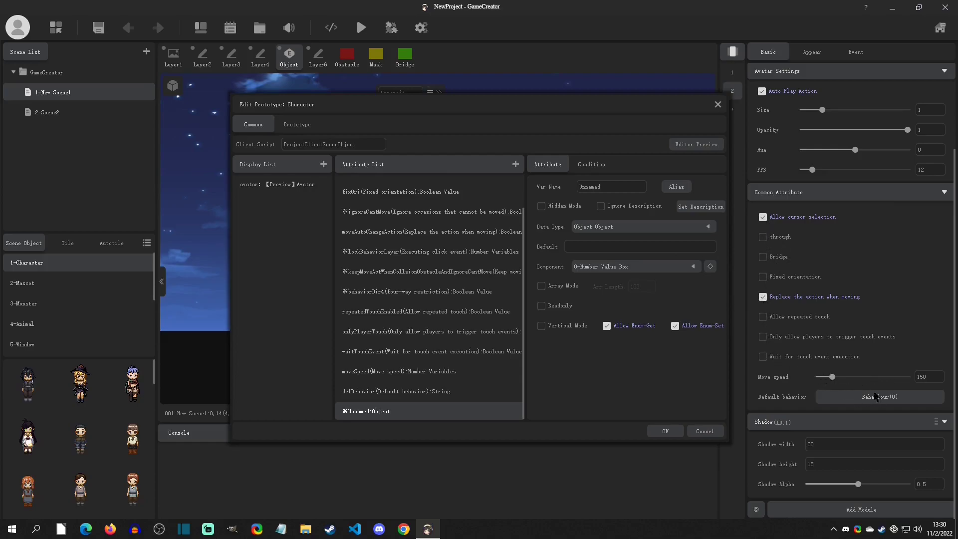
{"action": "left_click", "coordinate": [619, 267]}
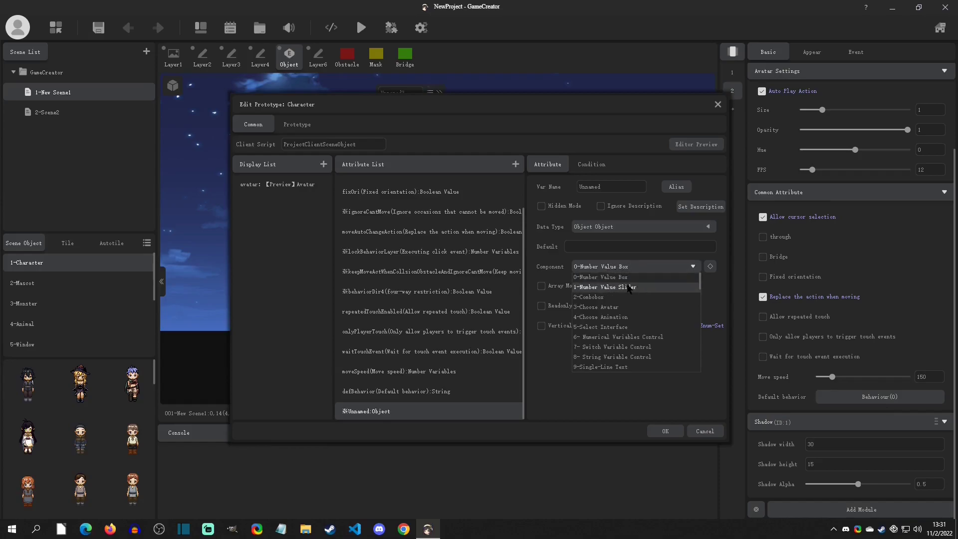
{"action": "left_click", "coordinate": [647, 287]}
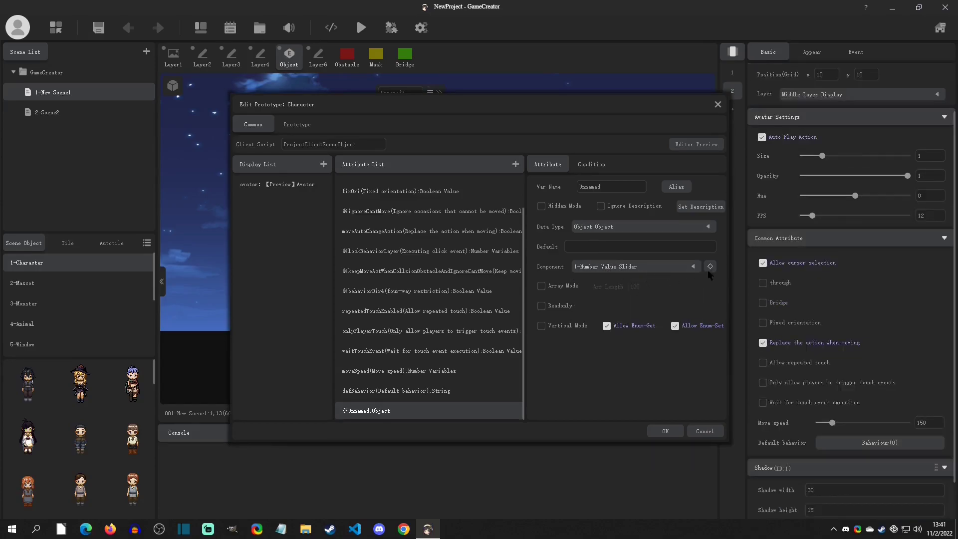
{"action": "left_click", "coordinate": [709, 267]}
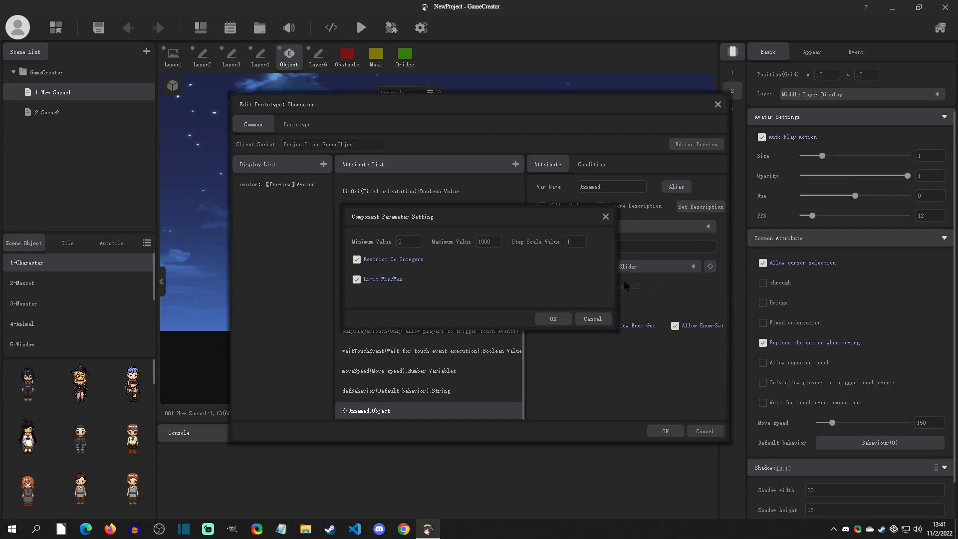
{"action": "left_click", "coordinate": [562, 318]}
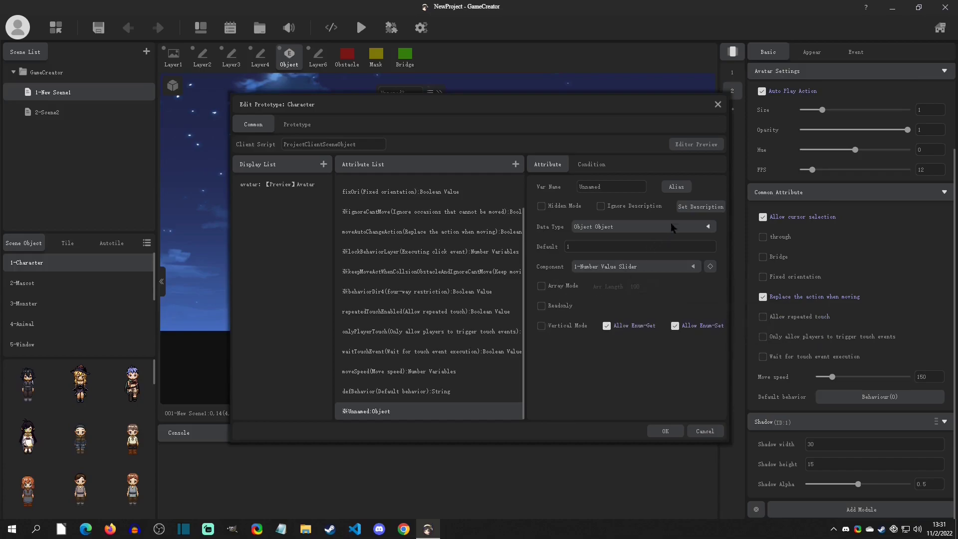
Set the new attribute's description hint to "amount of this var"
{"action": "left_click", "coordinate": [700, 206]}
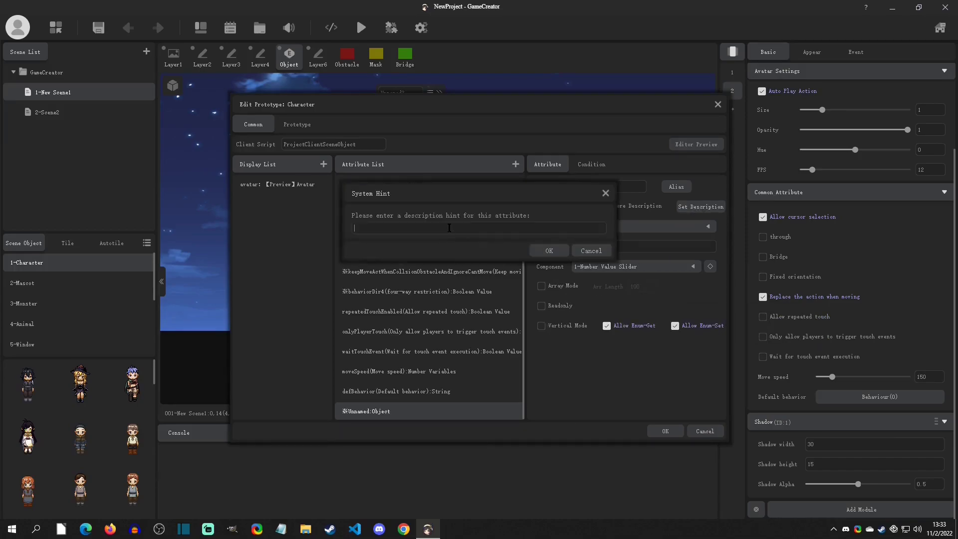
{"action": "type", "text": "amount of this var"}
{"action": "left_click", "coordinate": [545, 250]}
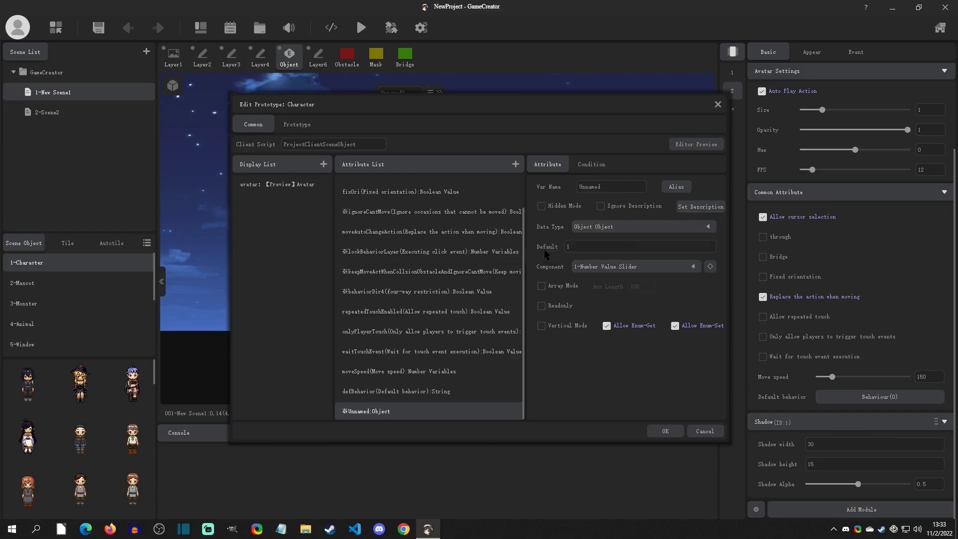
Name the attribute thisVar with data type Number Variables, and save the prototype while resetting the modules of its objects
{"action": "double_click", "coordinate": [592, 188]}
{"action": "type", "text": "thisVar"}
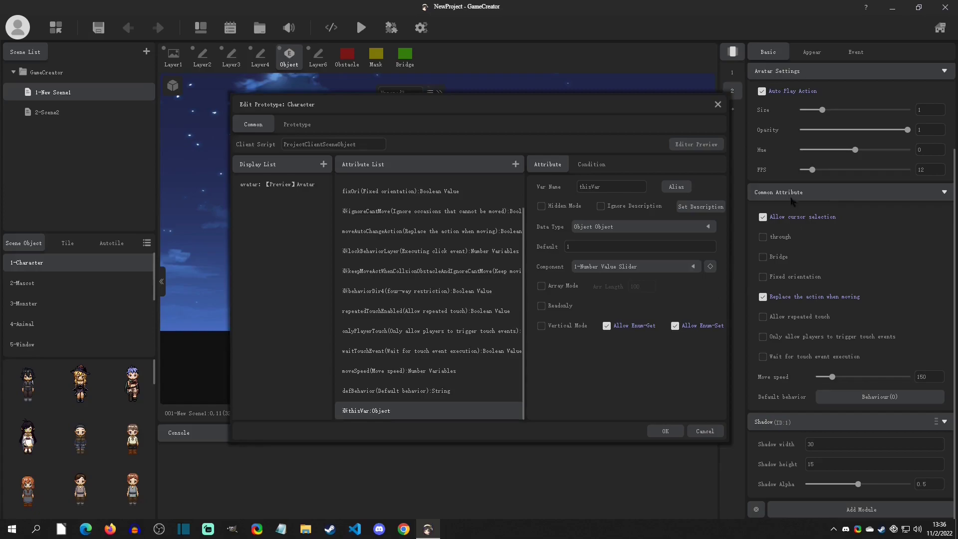
{"action": "left_click", "coordinate": [607, 229]}
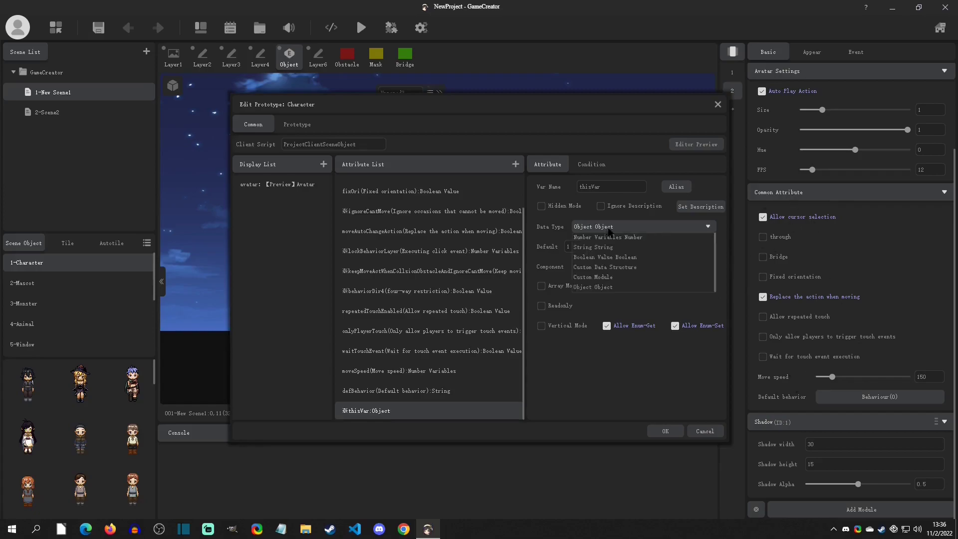
{"action": "left_click", "coordinate": [610, 238]}
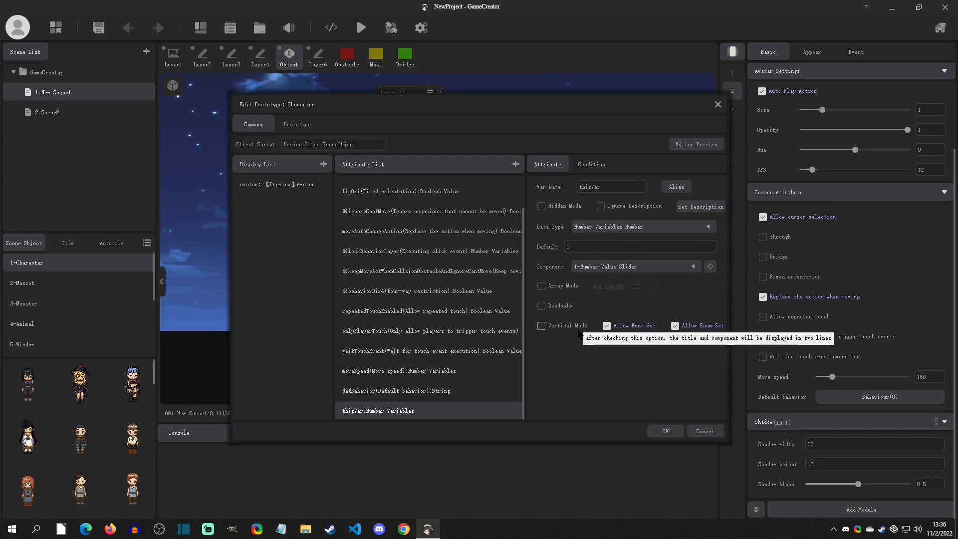
{"action": "left_click", "coordinate": [665, 432]}
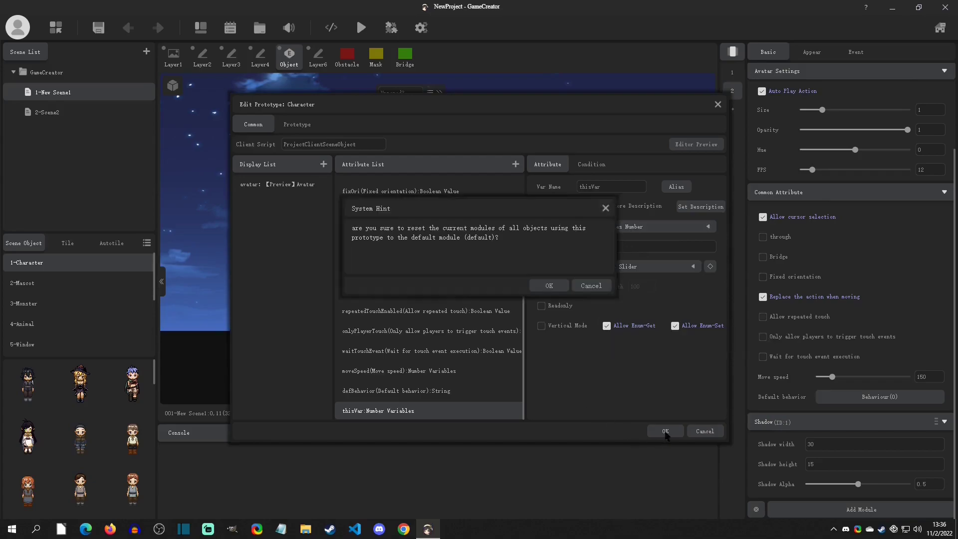
{"action": "left_click", "coordinate": [553, 286]}
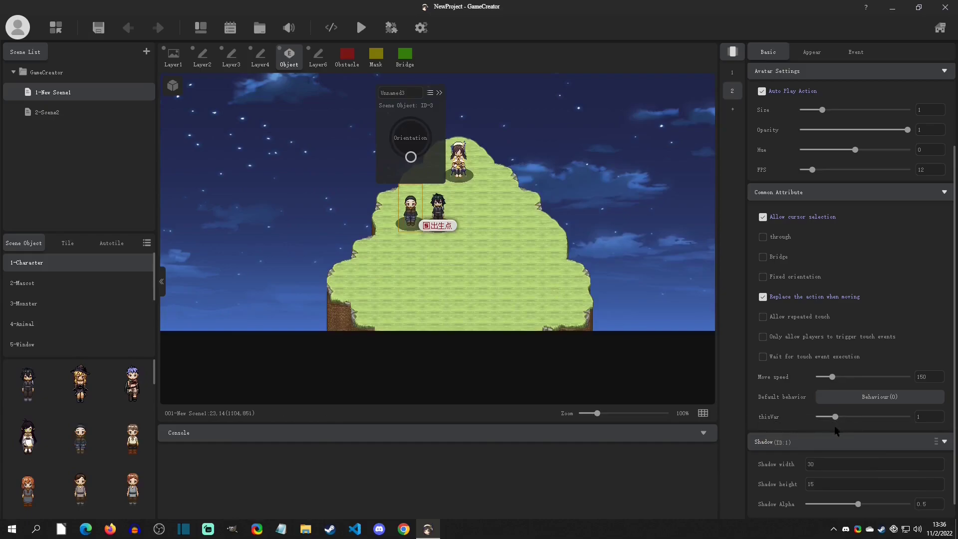
Check the thisVar slider on the scene's characters and compare the prototype options of the Player Object and the scene object
{"action": "mouse_move", "coordinate": [835, 417]}
{"action": "left_mouse_down"}
{"action": "mouse_move", "coordinate": [891, 418]}
{"action": "mouse_move", "coordinate": [795, 419]}
{"action": "mouse_move", "coordinate": [871, 421]}
{"action": "mouse_move", "coordinate": [835, 419]}
{"action": "left_mouse_up"}
{"action": "left_click", "coordinate": [465, 161]}
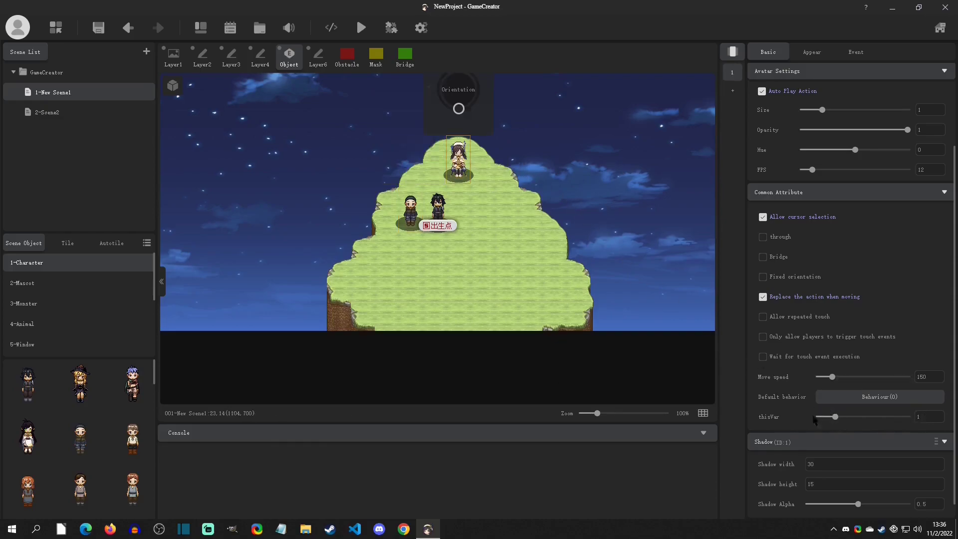
{"action": "left_click", "coordinate": [438, 207]}
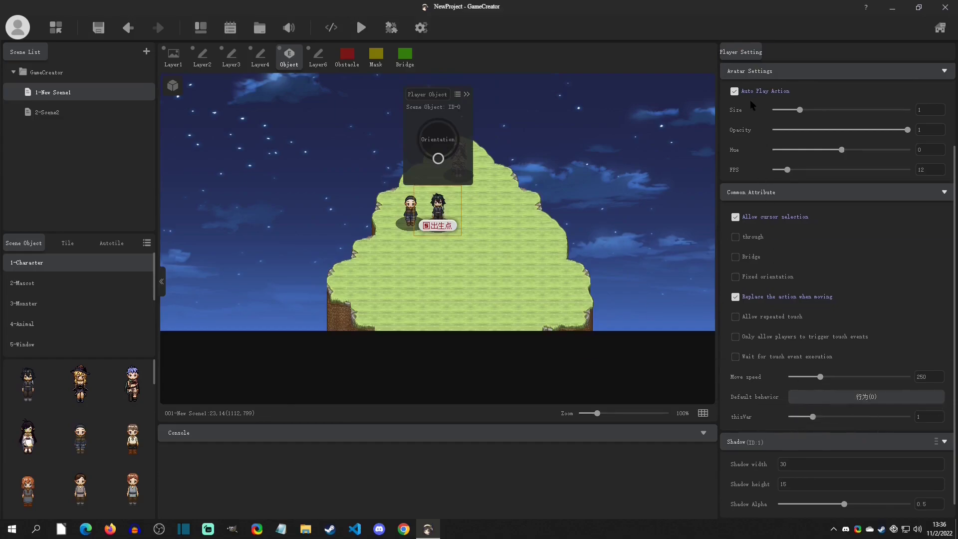
{"action": "scroll", "coordinate": [751, 102], "scroll_direction": "up", "scroll_amount": 2}
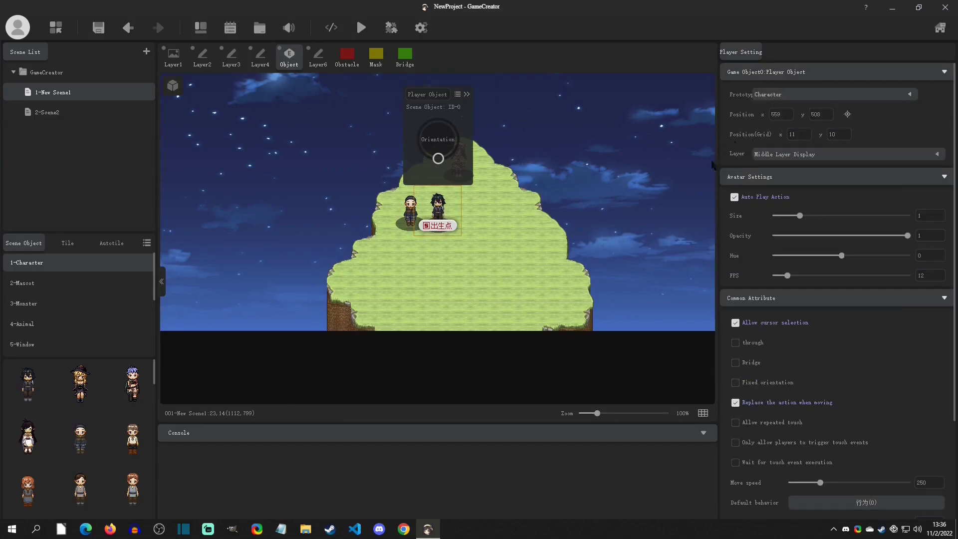
{"action": "left_click", "coordinate": [784, 93]}
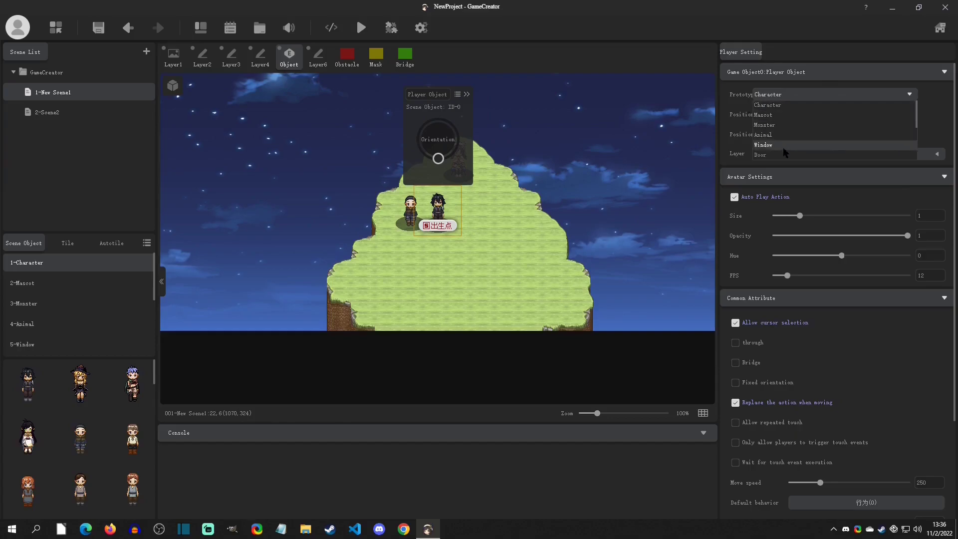
{"action": "left_click", "coordinate": [410, 207]}
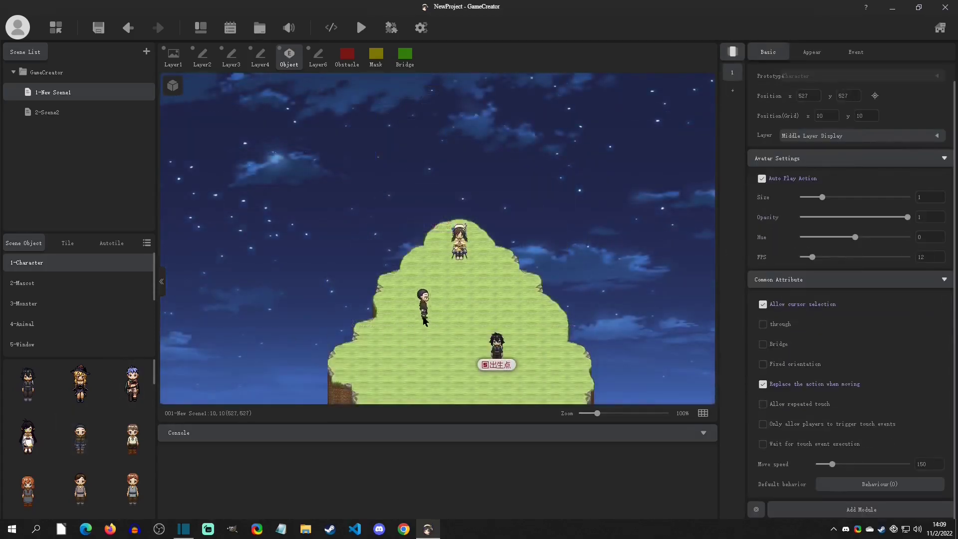
Open the Character prototype for editing, pre-install the Shadow module and save the prototype
{"action": "right_click", "coordinate": [69, 262]}
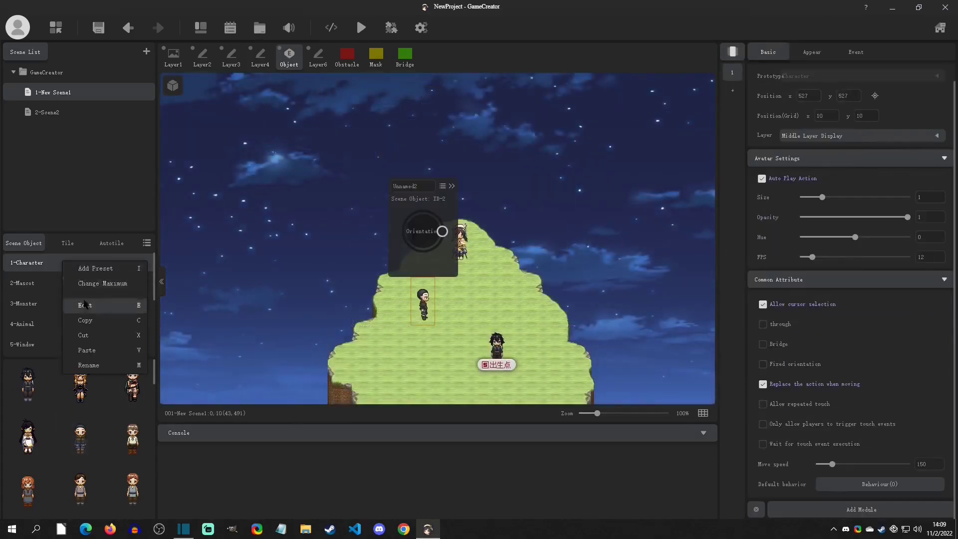
{"action": "left_click", "coordinate": [107, 280]}
{"action": "left_click", "coordinate": [399, 247]}
{"action": "left_click", "coordinate": [475, 358]}
{"action": "left_click", "coordinate": [665, 431]}
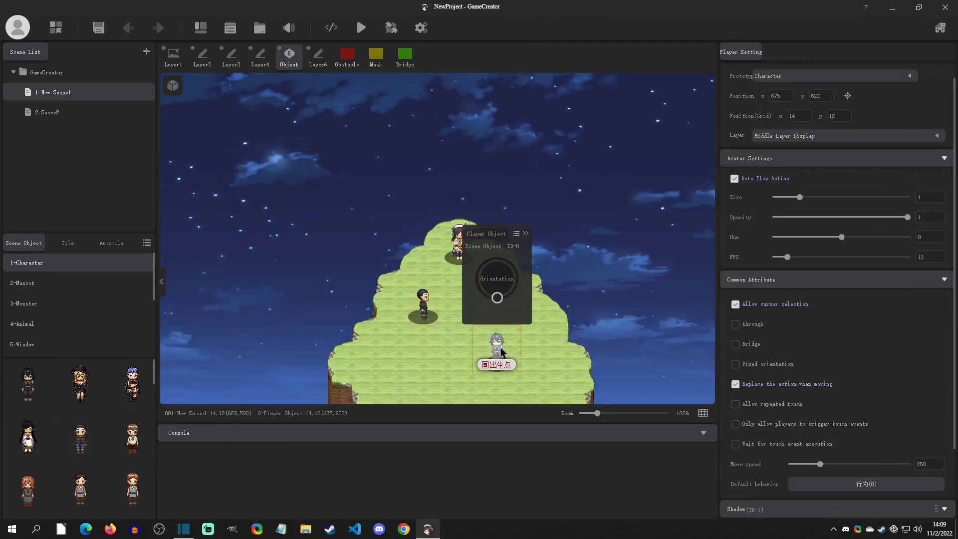
Add an attribute named thisVar with data type Number Variables to the Character prototype
{"action": "left_click", "coordinate": [418, 309]}
{"action": "right_click", "coordinate": [54, 263]}
{"action": "left_click", "coordinate": [80, 307]}
{"action": "left_click", "coordinate": [516, 164]}
{"action": "type", "text": "thisVar"}
{"action": "left_click", "coordinate": [604, 229]}
{"action": "left_click", "coordinate": [605, 236]}
Give thisVar the 1-Number Value Slider component, accept its parameters, and save the Character prototype
{"action": "left_click", "coordinate": [613, 267]}
{"action": "left_click", "coordinate": [621, 287]}
{"action": "left_click", "coordinate": [710, 267]}
{"action": "left_click", "coordinate": [568, 319]}
{"action": "left_click", "coordinate": [665, 431]}
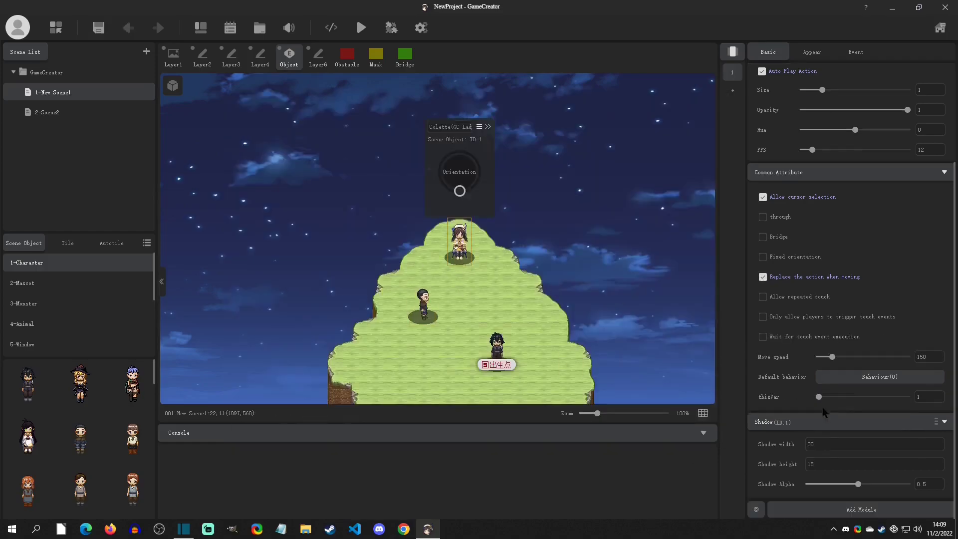
{"action": "left_click", "coordinate": [477, 331]}
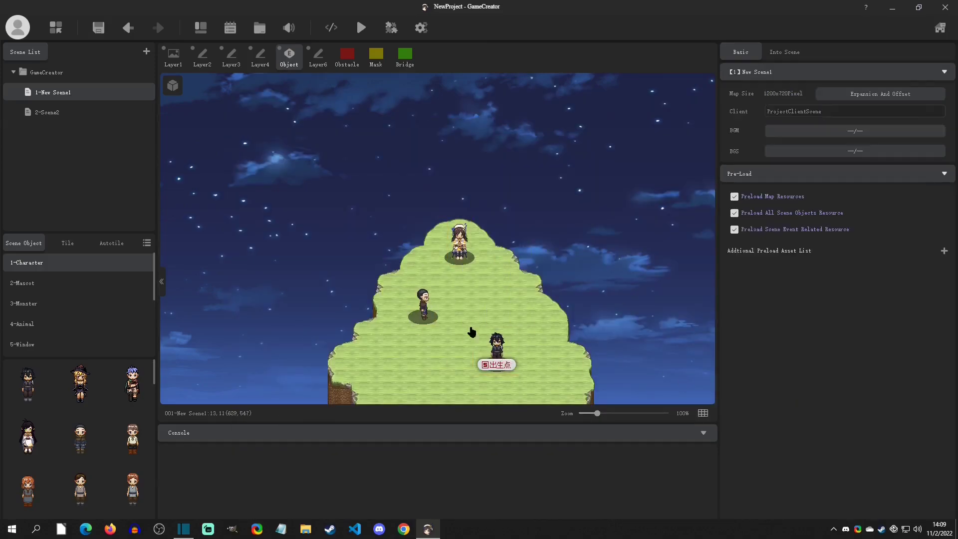